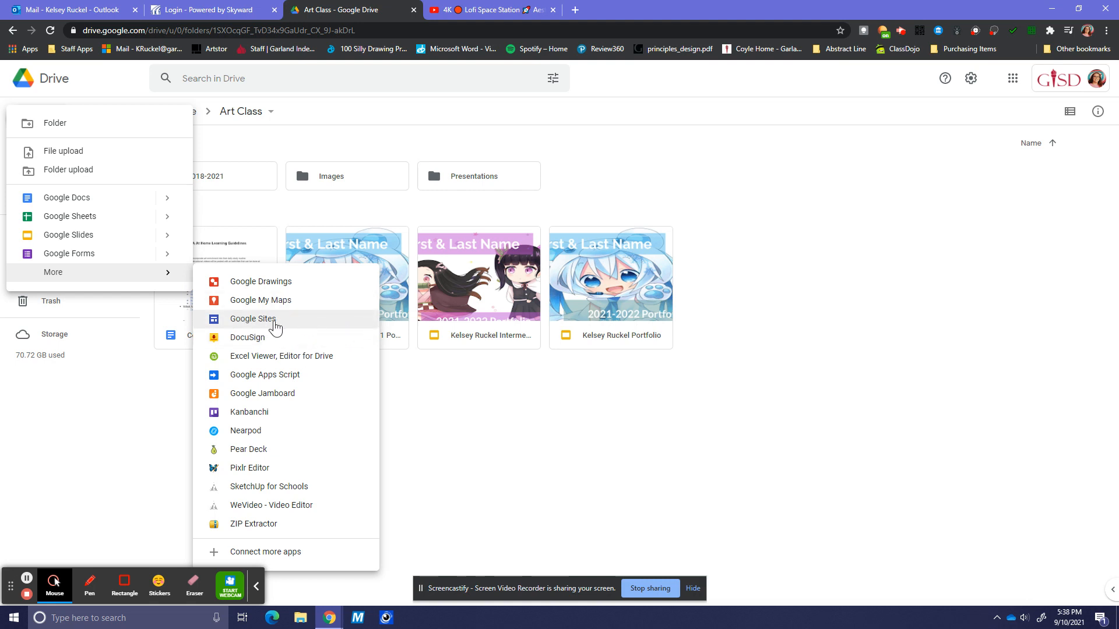
# - In the Art Class folder, choose Google Sites from the New > More menu
pyautogui.click(265, 321)
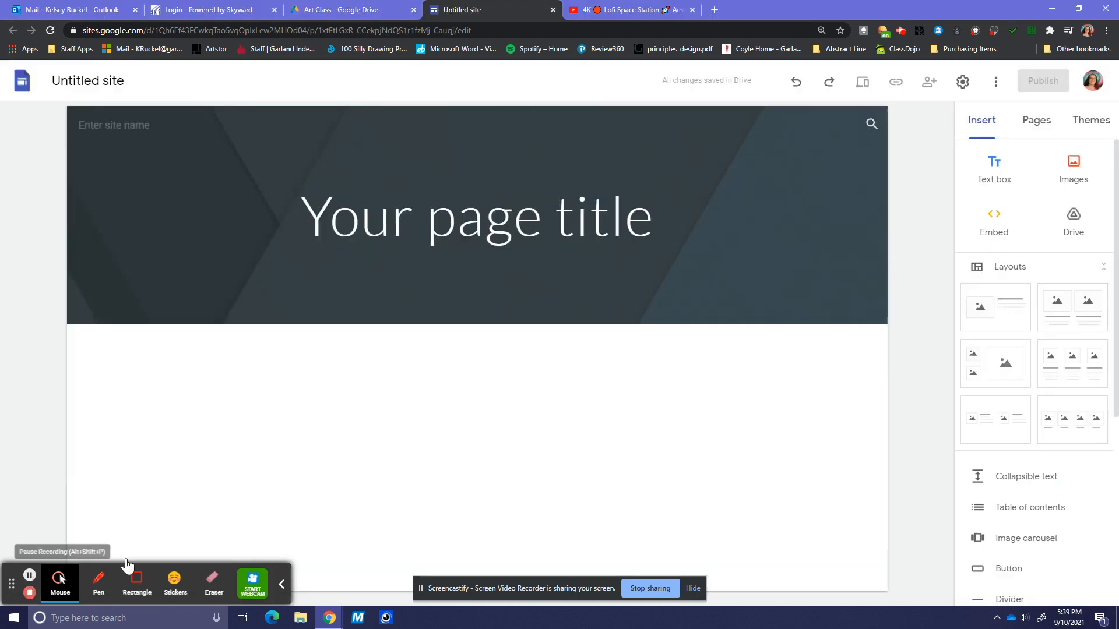
# - Replace 'Your page title' with the owner's name plus 'Portfolio', and '2021-2022 School Year' on a second line
pyautogui.click(581, 214)
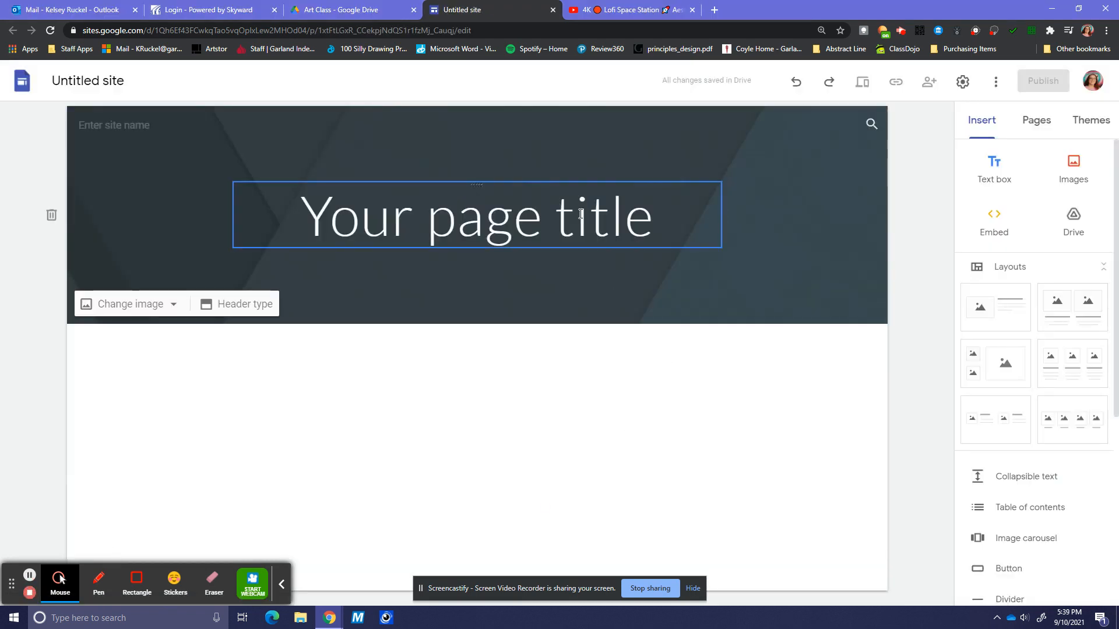
pyautogui.doubleClick(508, 228)
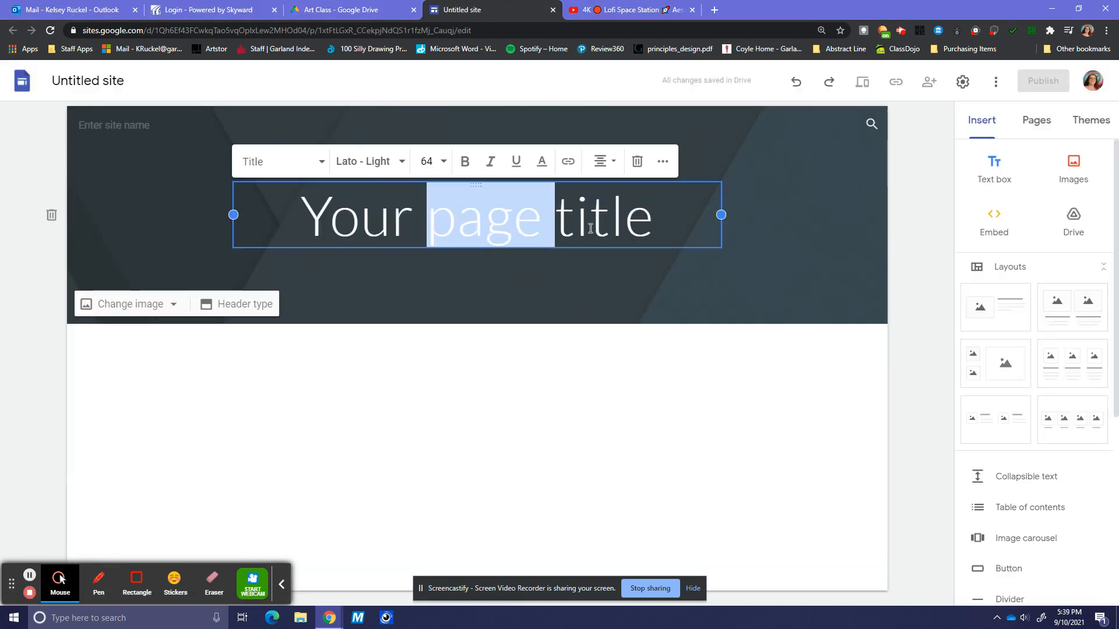
pyautogui.moveTo(674, 229); pyautogui.dragTo(310, 241)
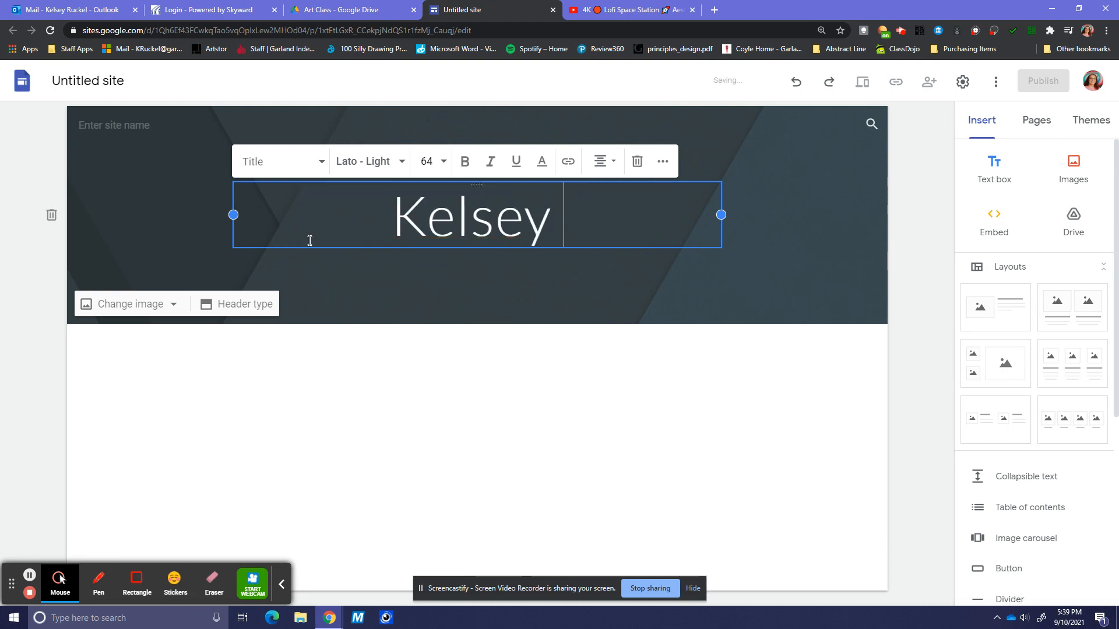
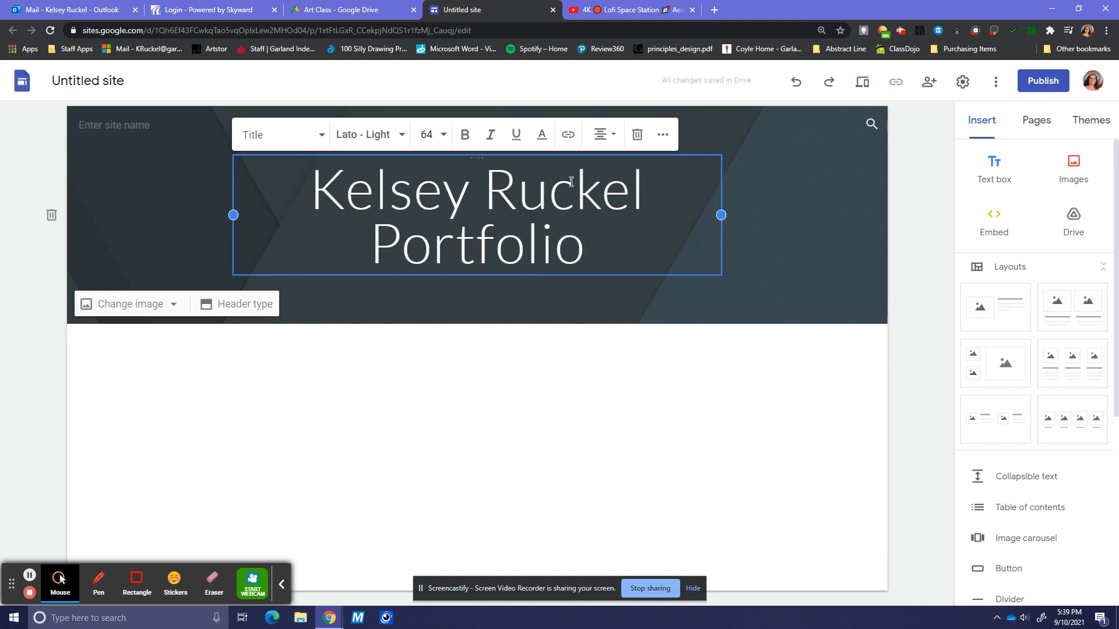
pyautogui.write('20')
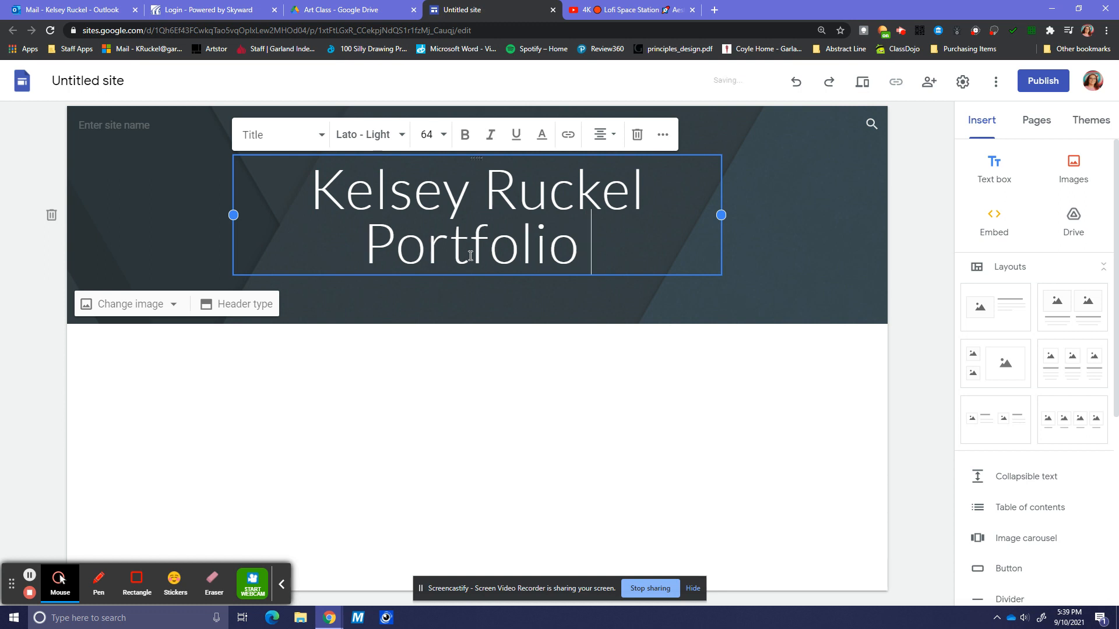
pyautogui.write('2')
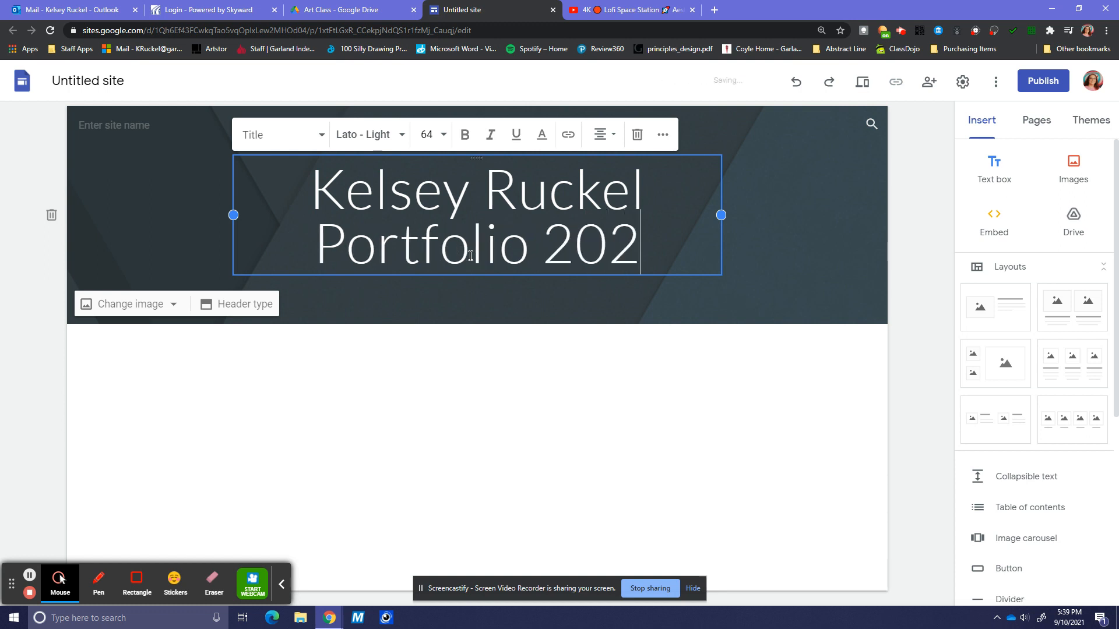
pyautogui.write('1-2022')
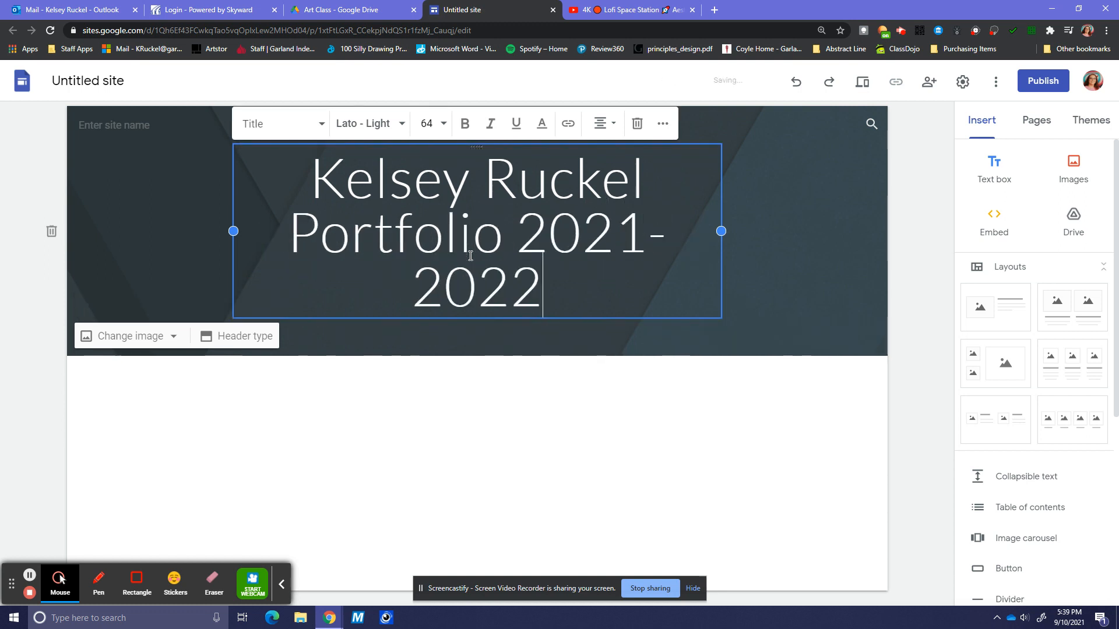
pyautogui.write(' School Year')
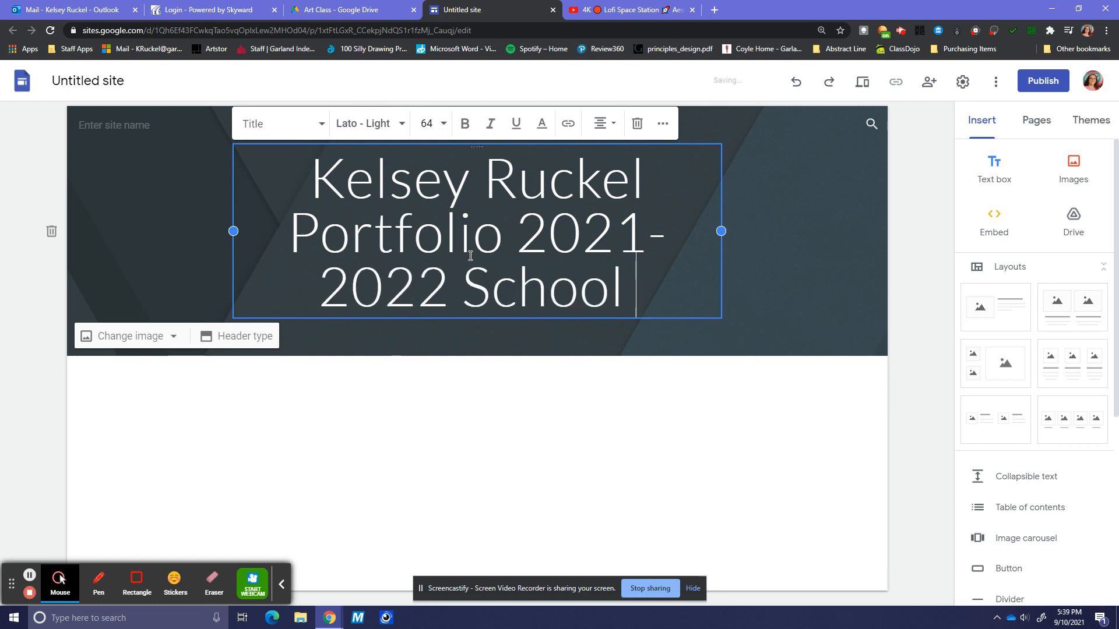
pyautogui.click(532, 241)
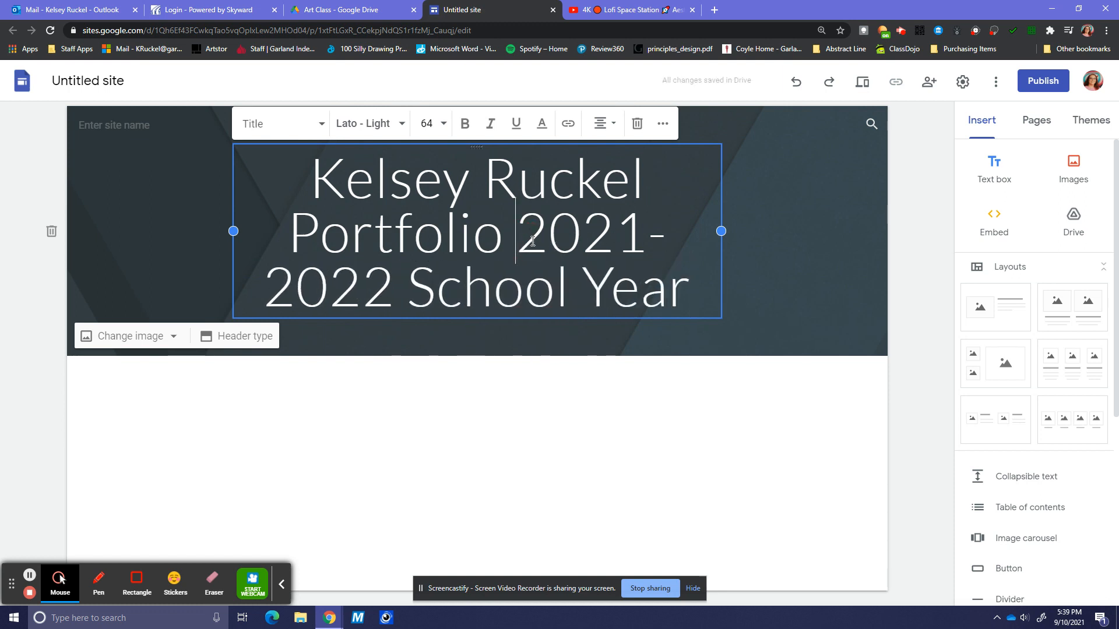
pyautogui.press('Return')
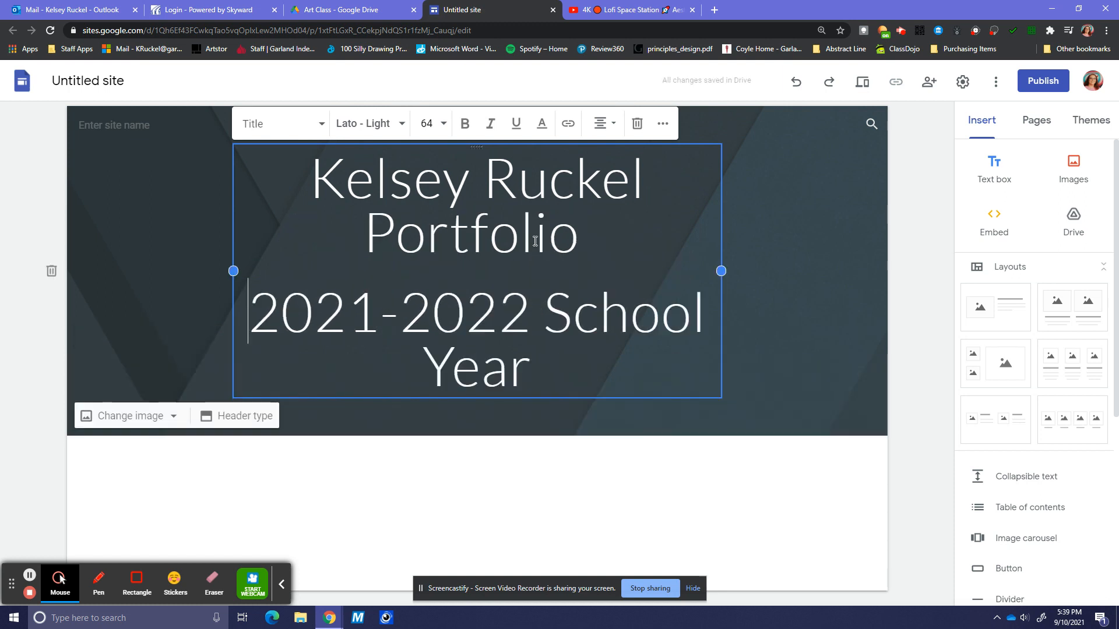
pyautogui.moveTo(531, 361); pyautogui.dragTo(259, 321)
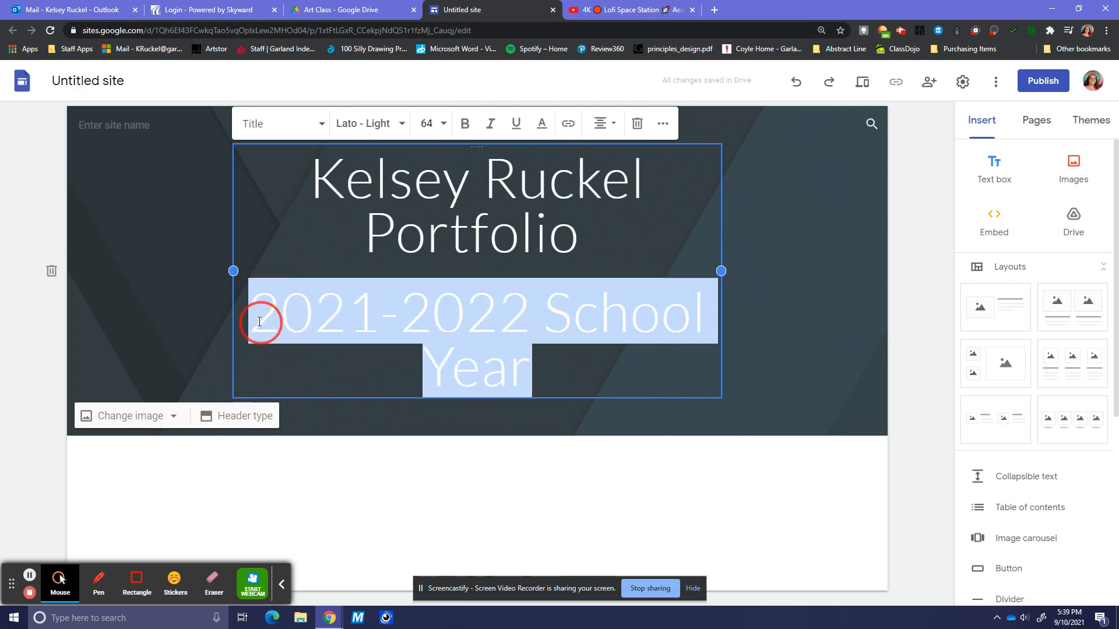
# - Apply the Subheading style to the '2021-2022 School Year' line
pyautogui.click(295, 124)
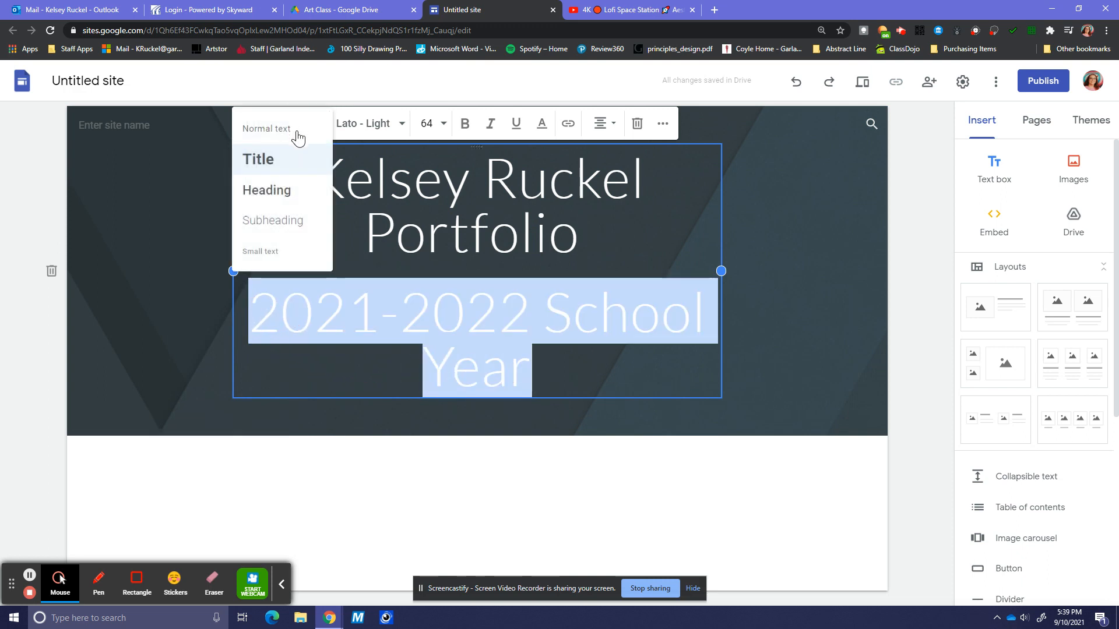
pyautogui.click(289, 224)
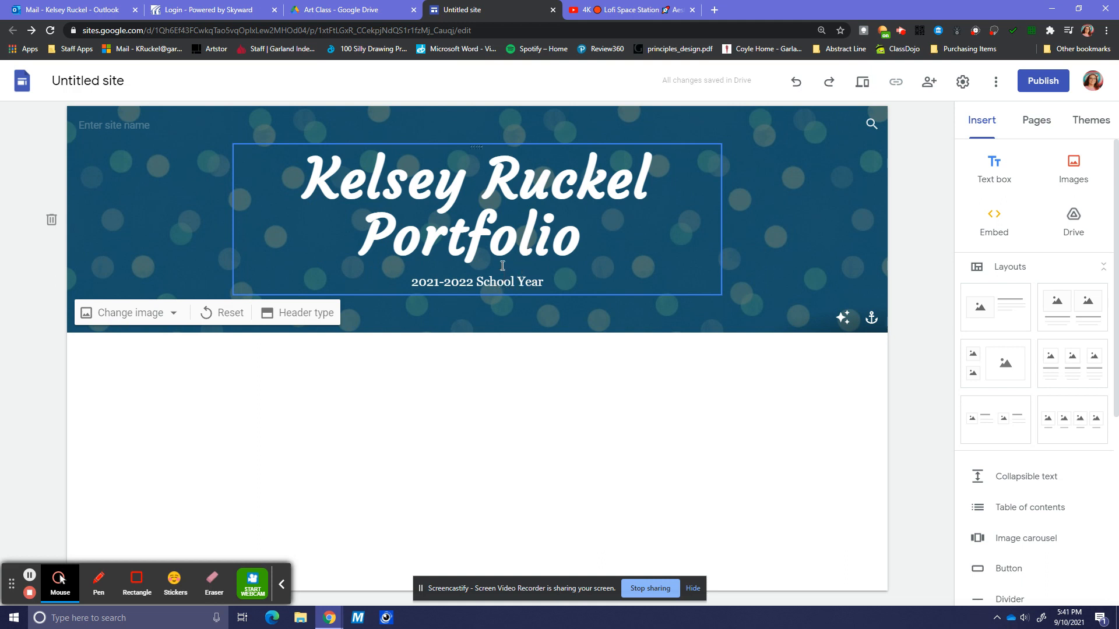
pyautogui.click(93, 81)
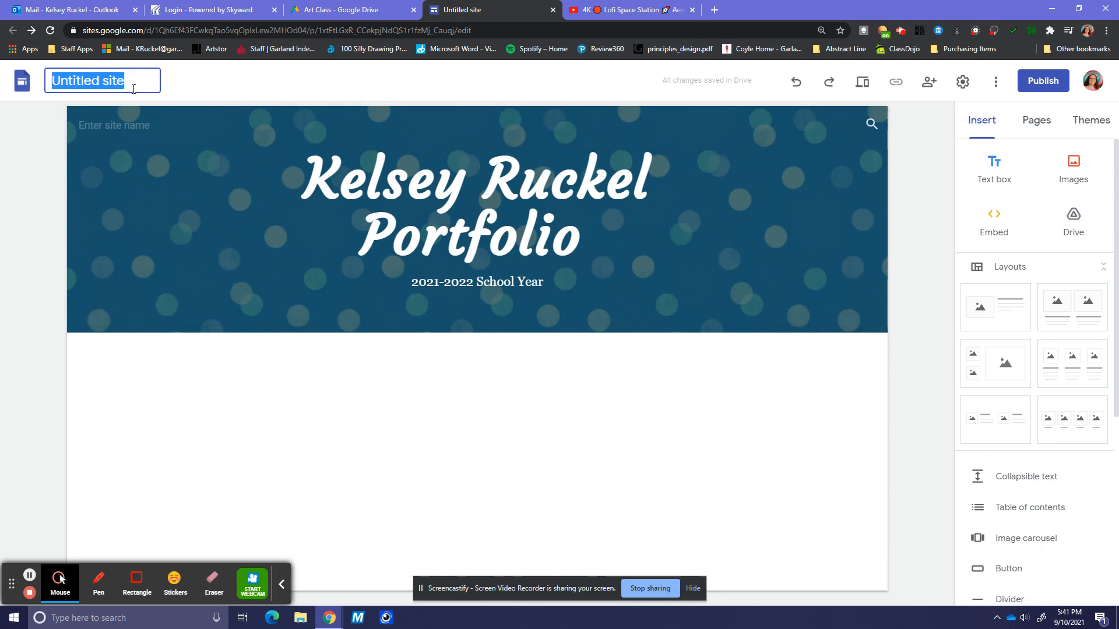
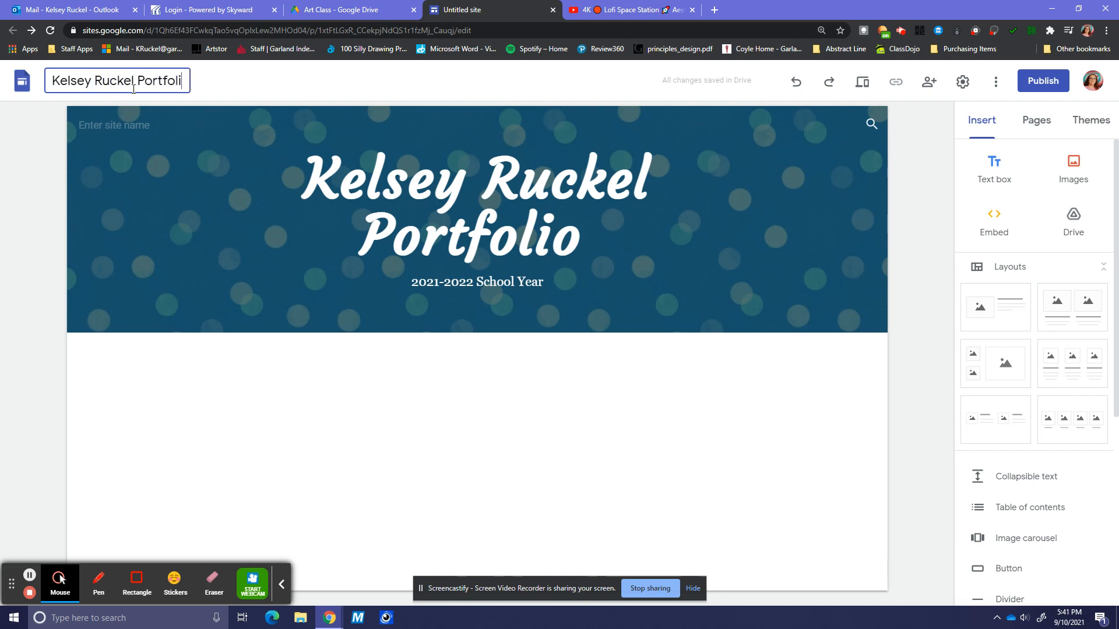
# - Change 'Untitled site' to the owner's name followed by 'Portfolio'
pyautogui.press('Return')
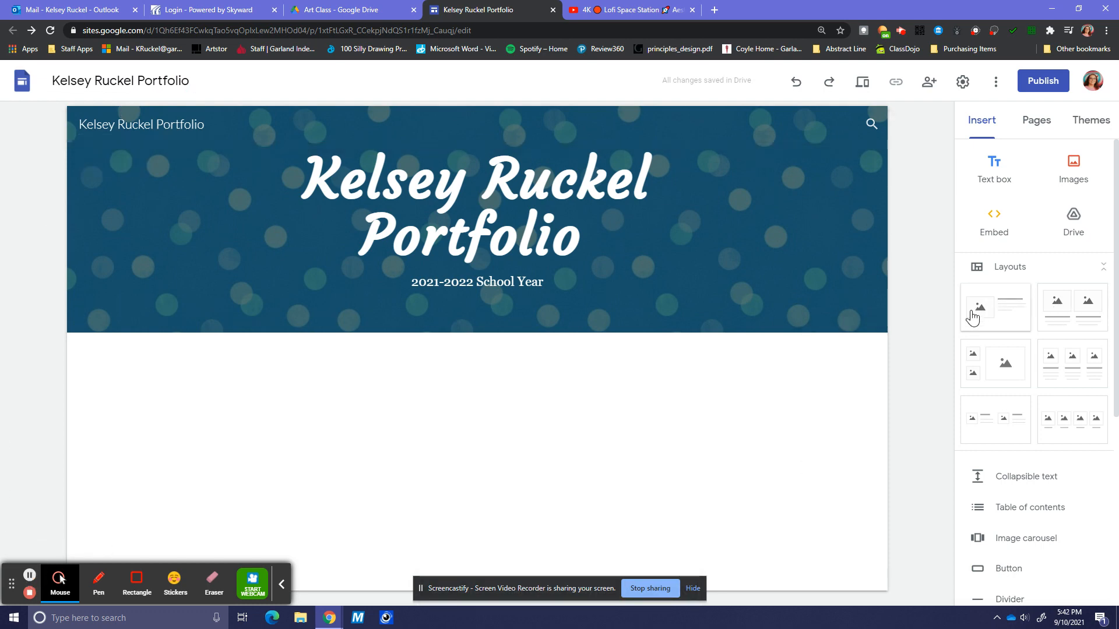
# - Insert an image-and-text layout below the header and bring up its image insert options
pyautogui.click(1012, 312)
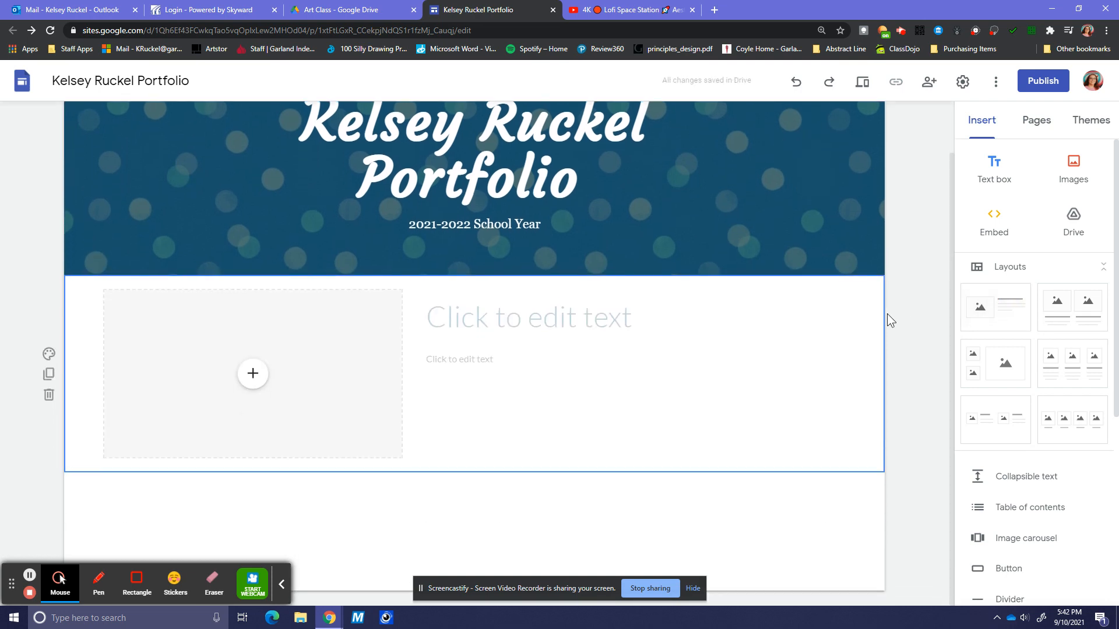
pyautogui.click(251, 373)
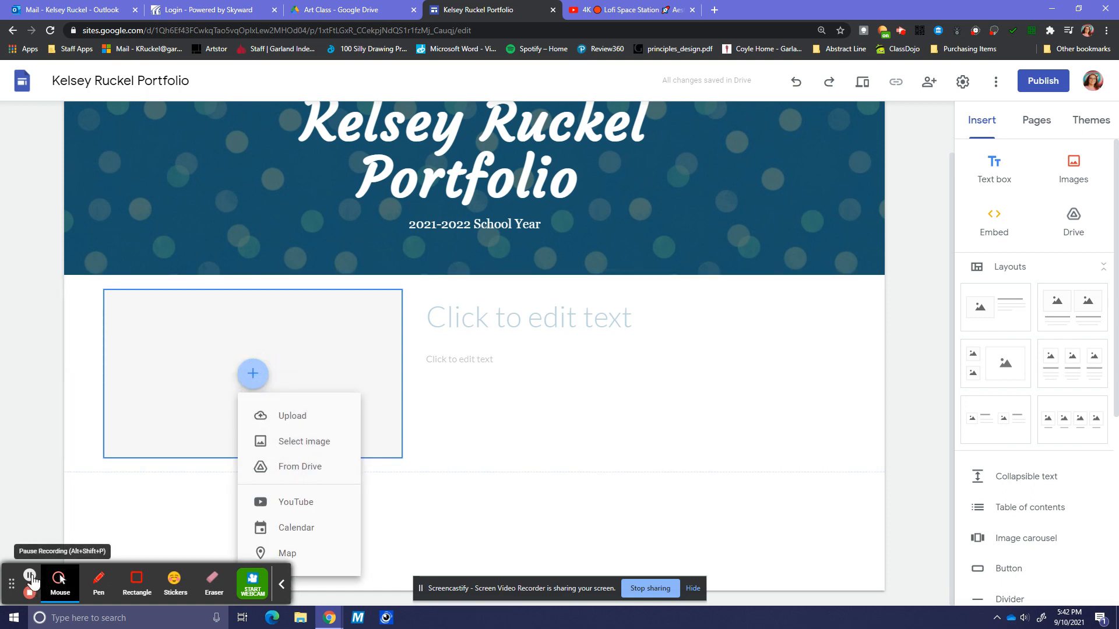
pyautogui.click(29, 575)
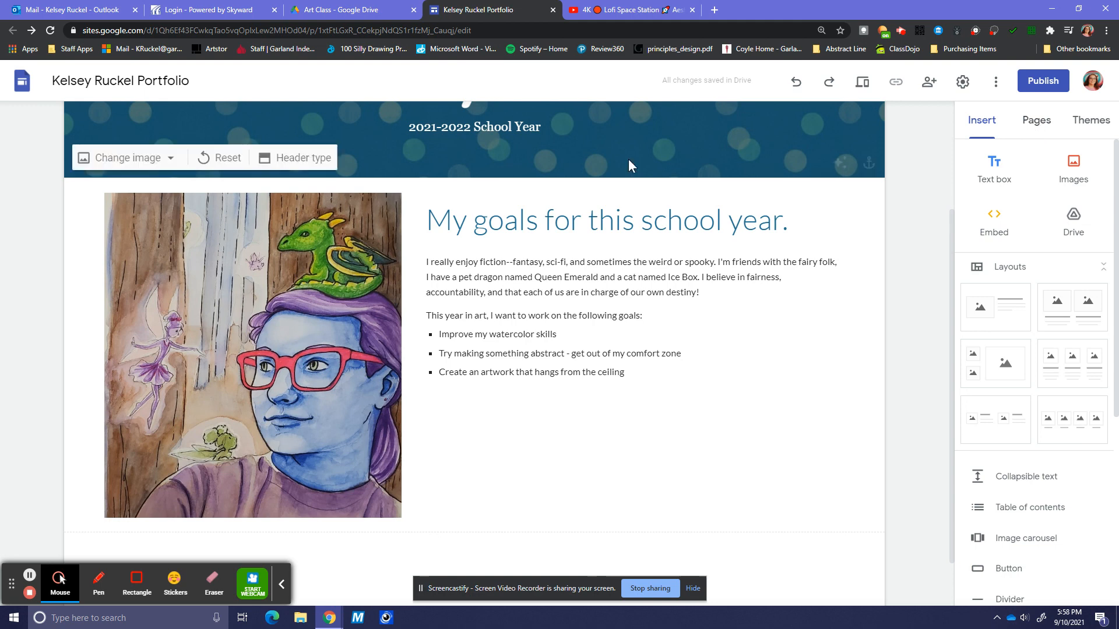
# - Add a new page named 'Cycle 1' from the Pages list
pyautogui.click(1040, 138)
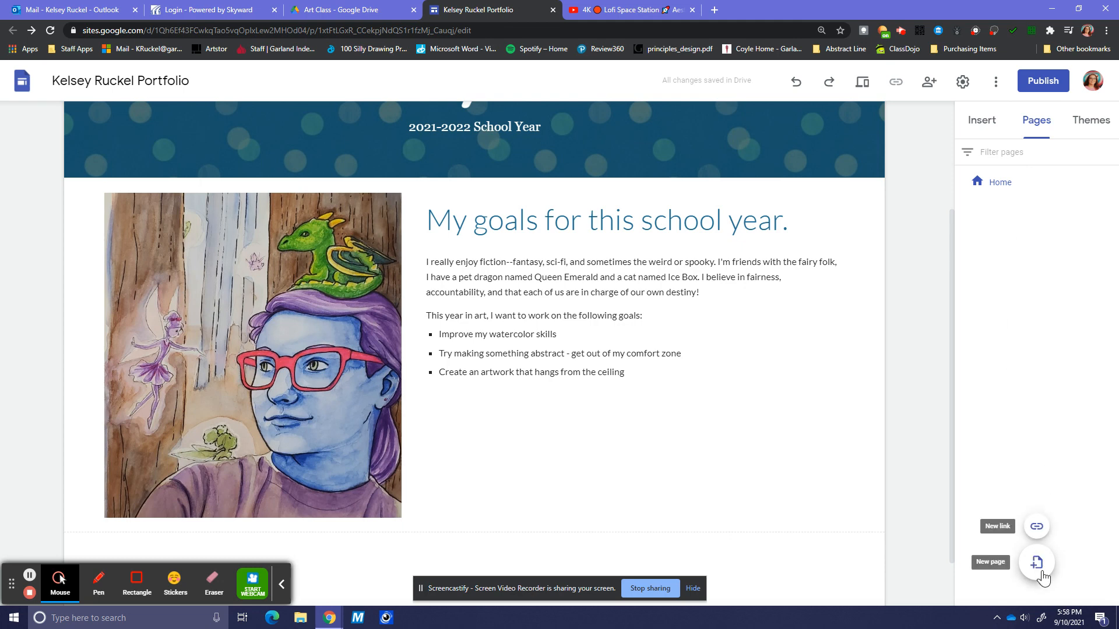
pyautogui.click(1040, 571)
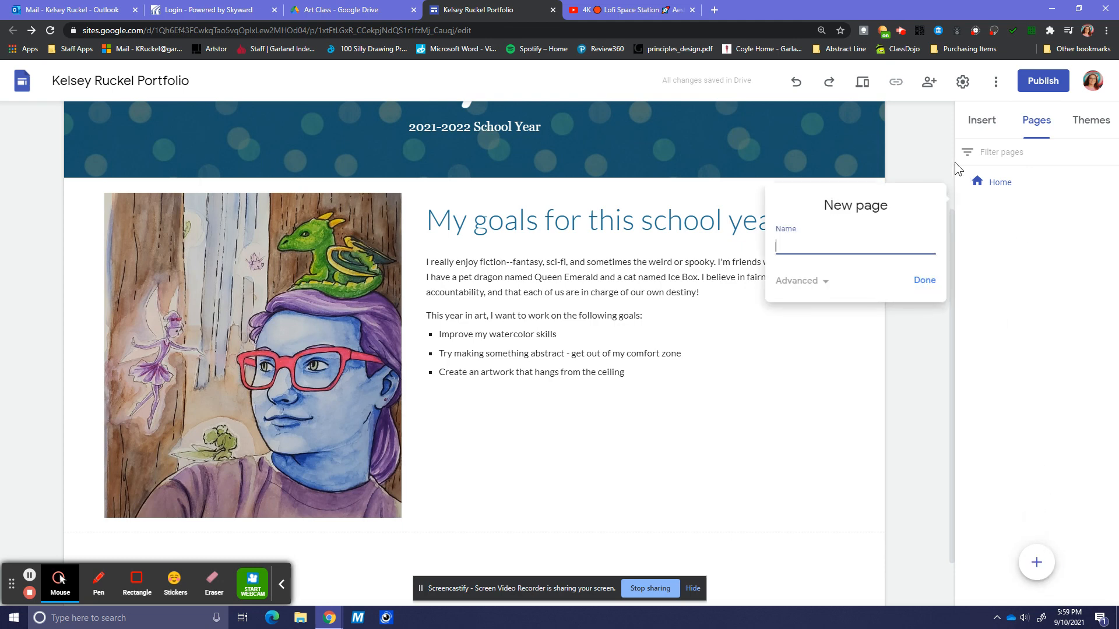
pyautogui.write('Cycle 1')
pyautogui.click(925, 280)
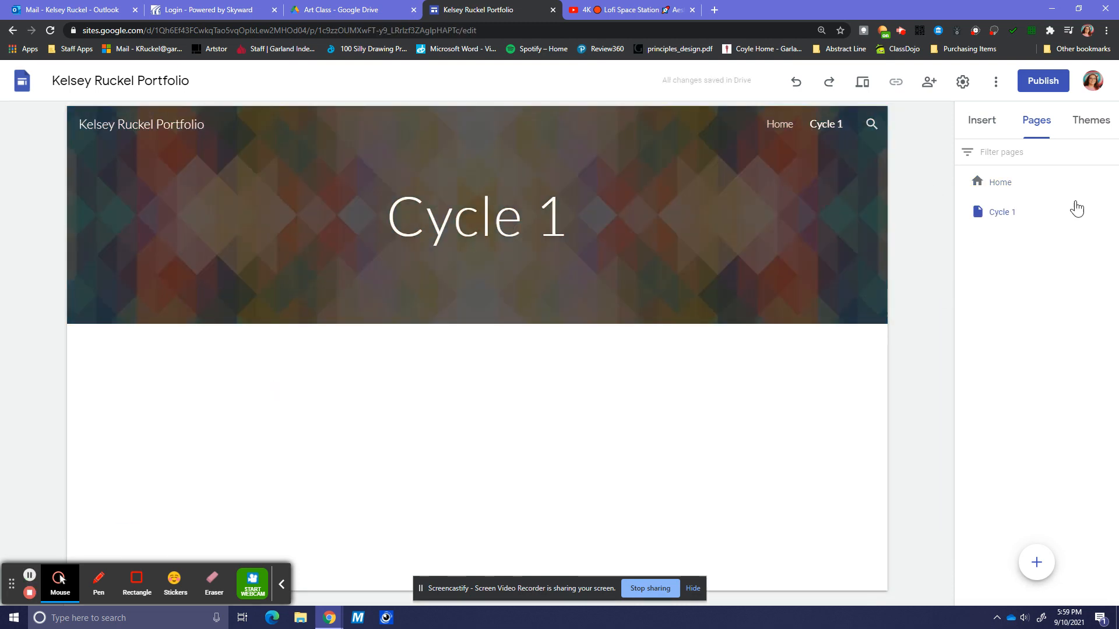
pyautogui.click(981, 119)
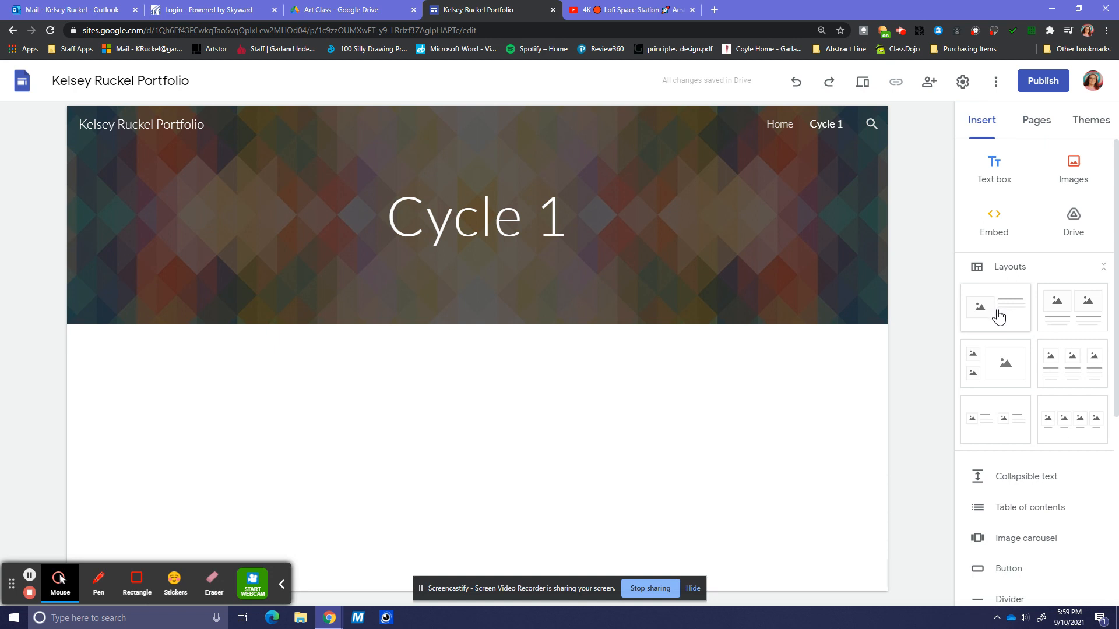
# - Insert an image-and-text layout on Cycle 1 and upload the hibiscus drawing photo
pyautogui.click(1008, 316)
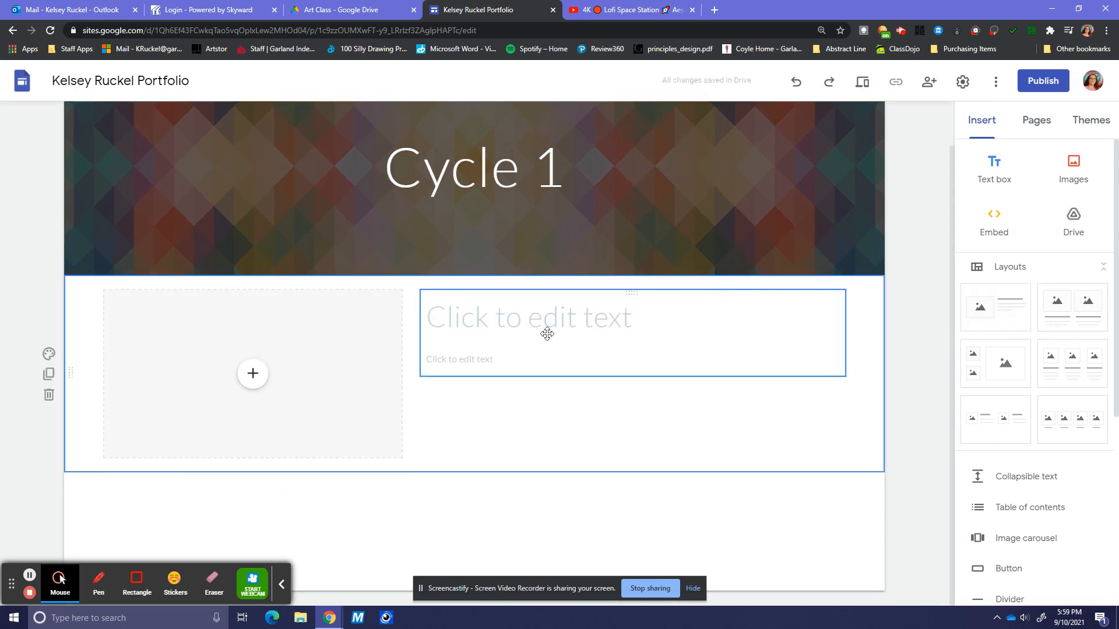
pyautogui.click(255, 384)
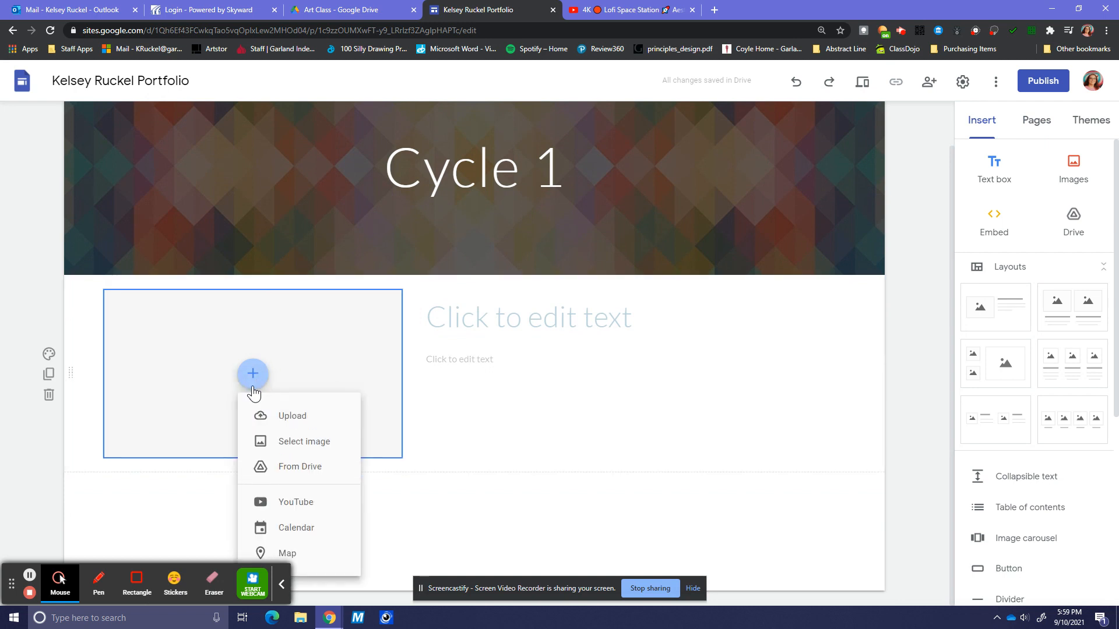
pyautogui.click(294, 417)
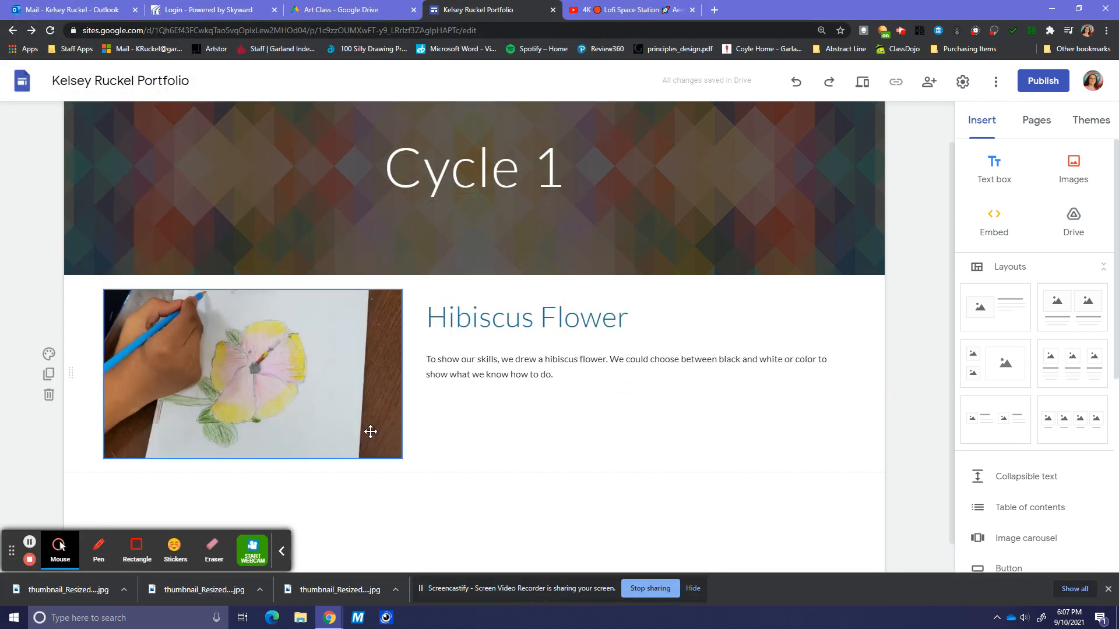
pyautogui.click(659, 342)
pyautogui.scroll(-1, 659, 342)
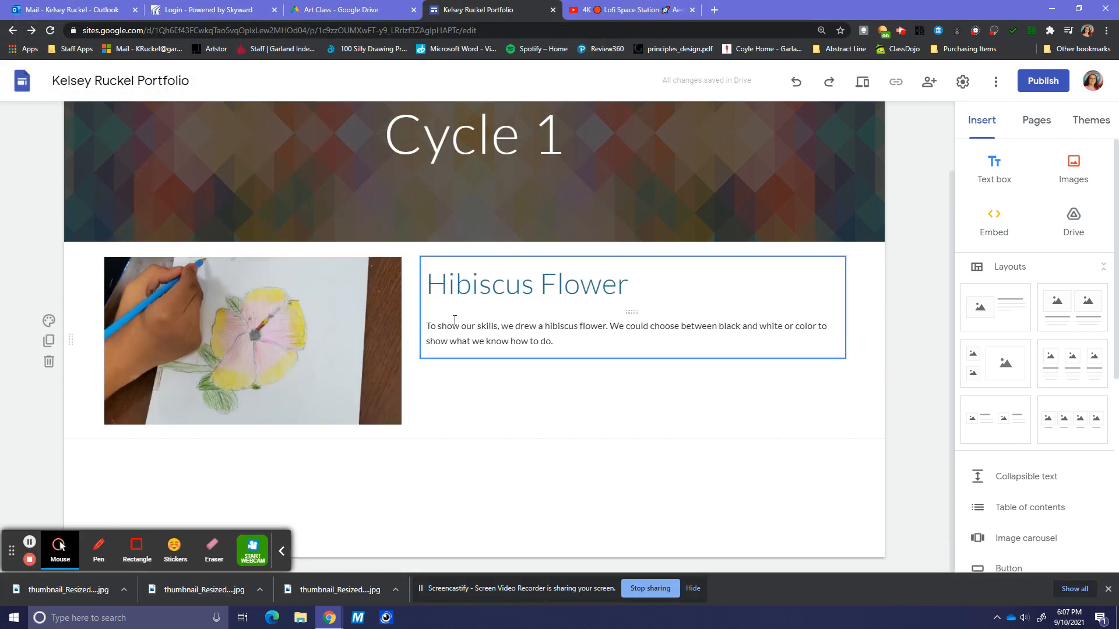
# - Add another image-and-text section titled 'All About Me Collage' and insert the collage image
pyautogui.click(1004, 322)
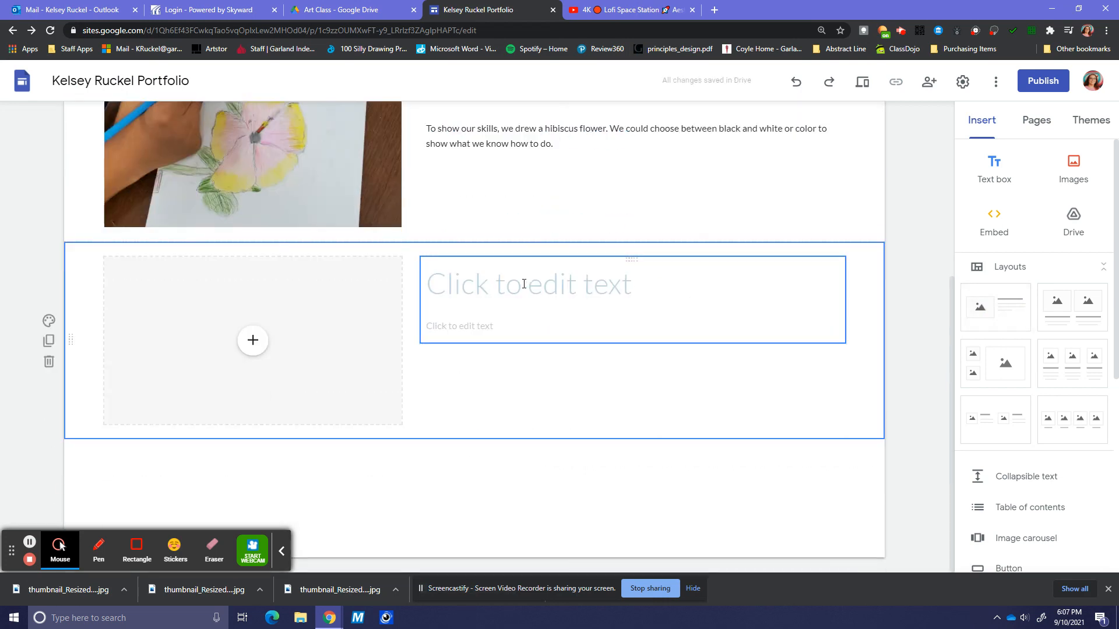
pyautogui.click(501, 287)
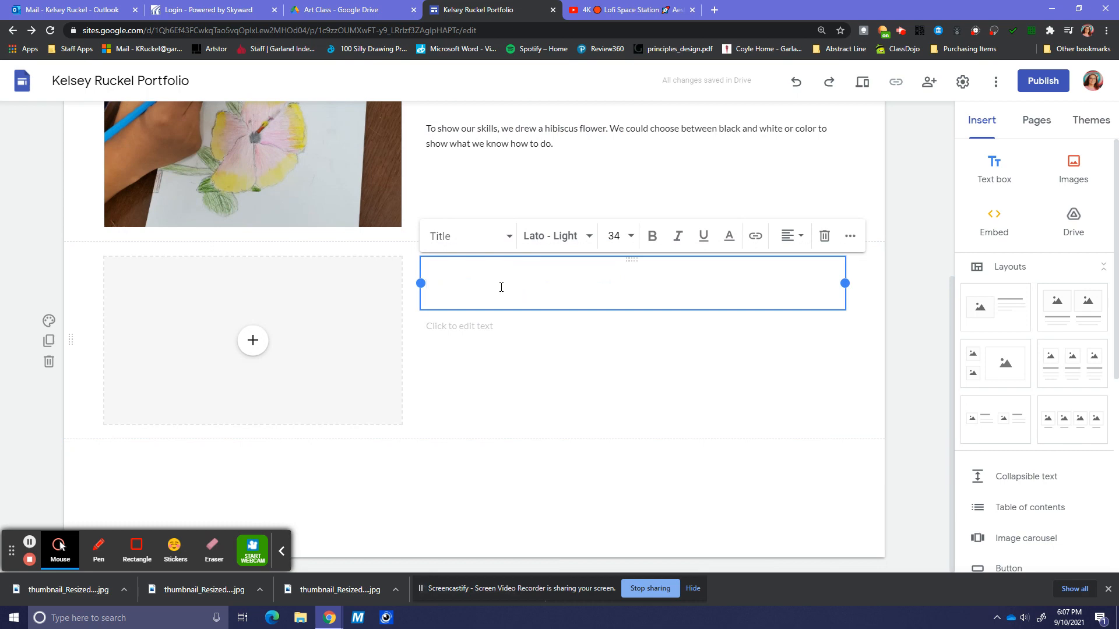
pyautogui.write('All About Me C')
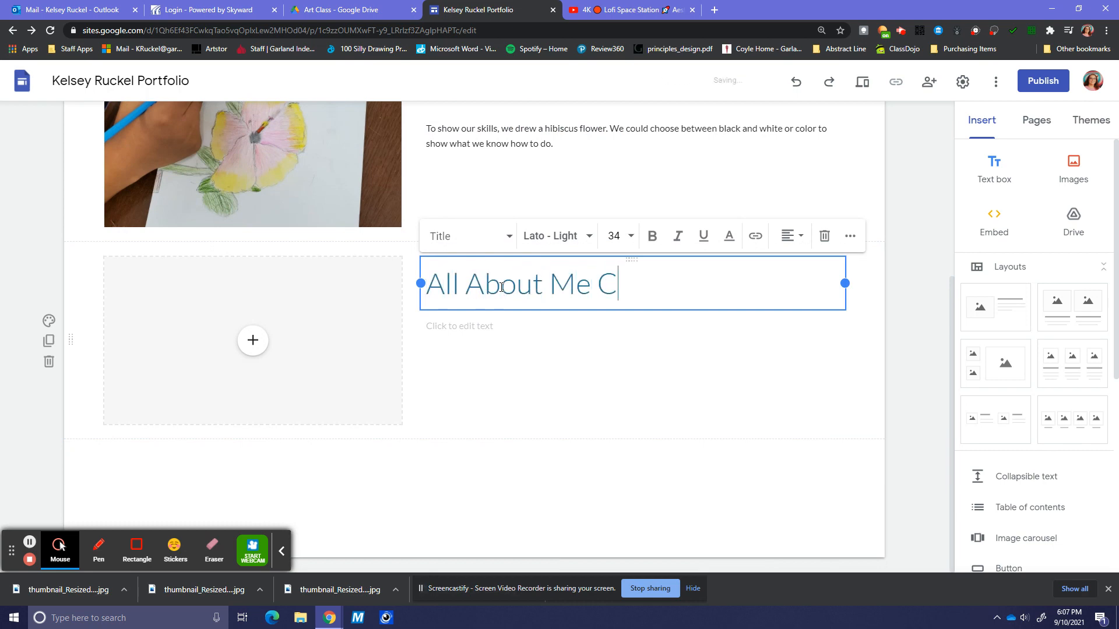
pyautogui.write('ollage')
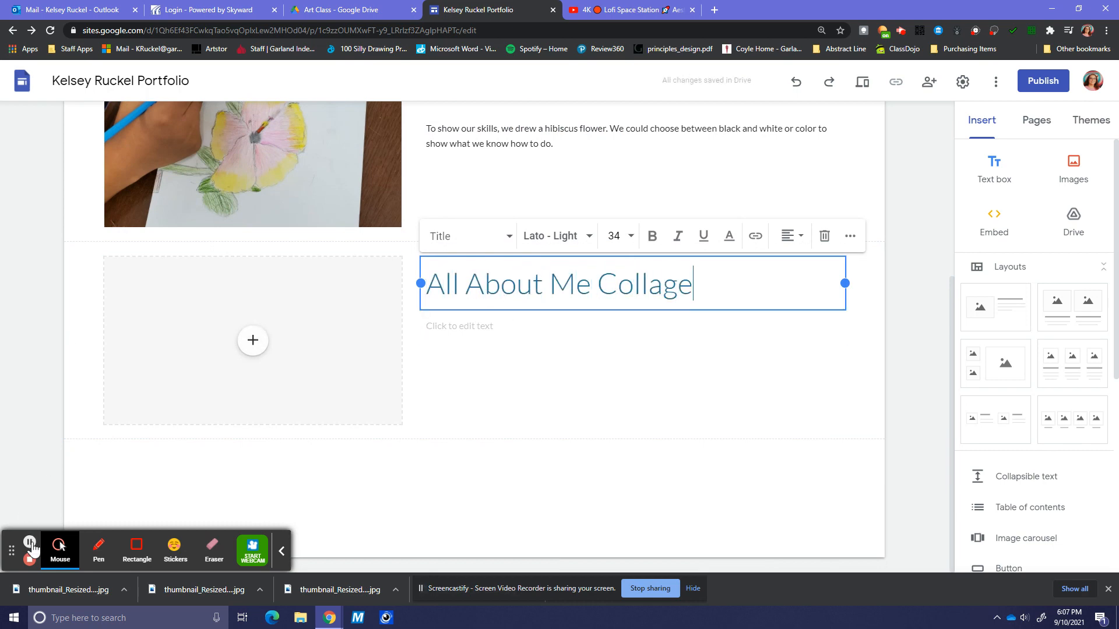
pyautogui.click(29, 543)
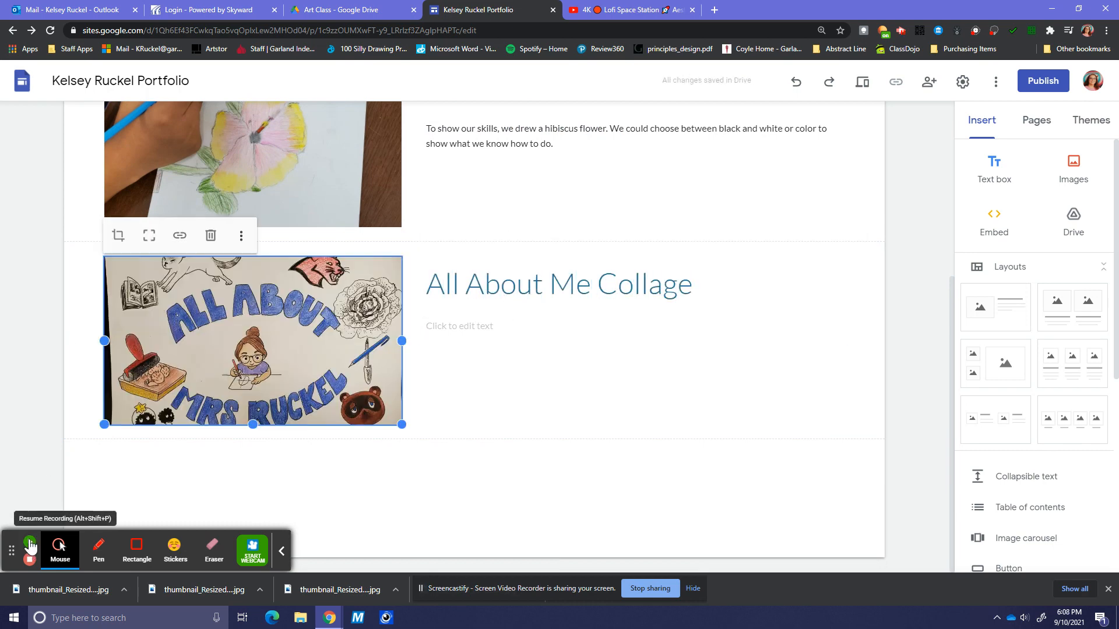
pyautogui.click(527, 360)
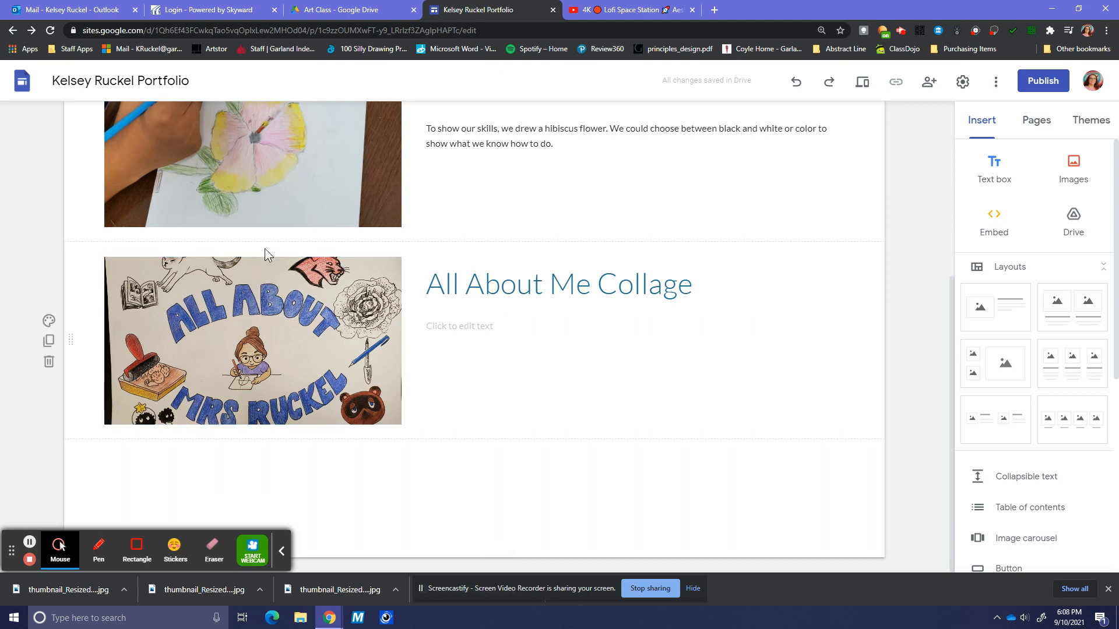
pyautogui.click(213, 325)
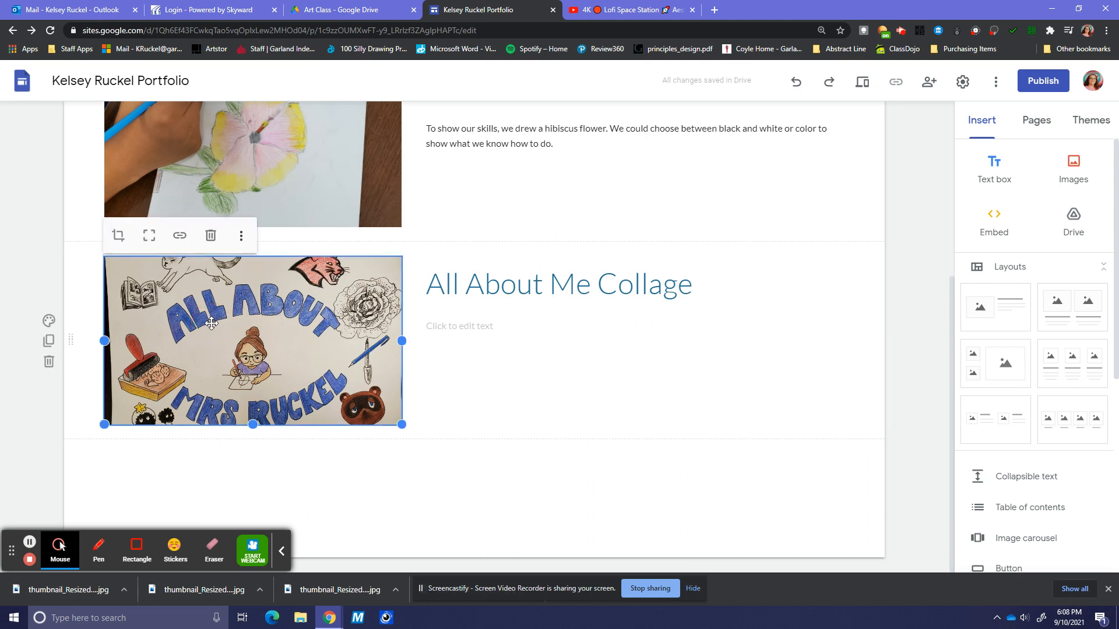
# - Uncrop the collage image to show it at full height and add the section's description
pyautogui.click(149, 244)
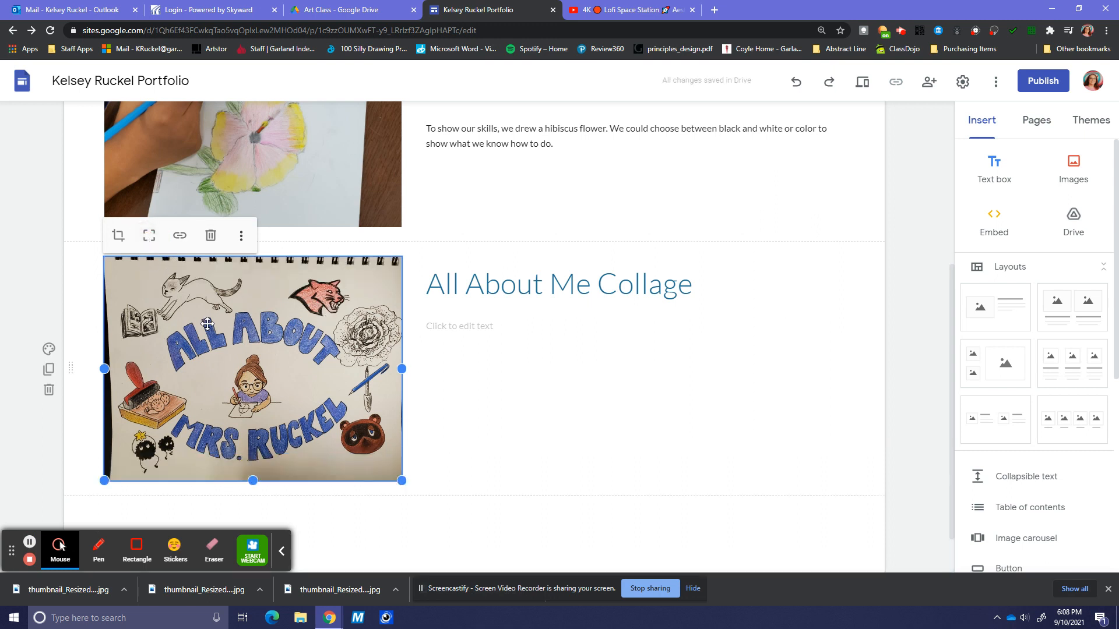
pyautogui.click(498, 328)
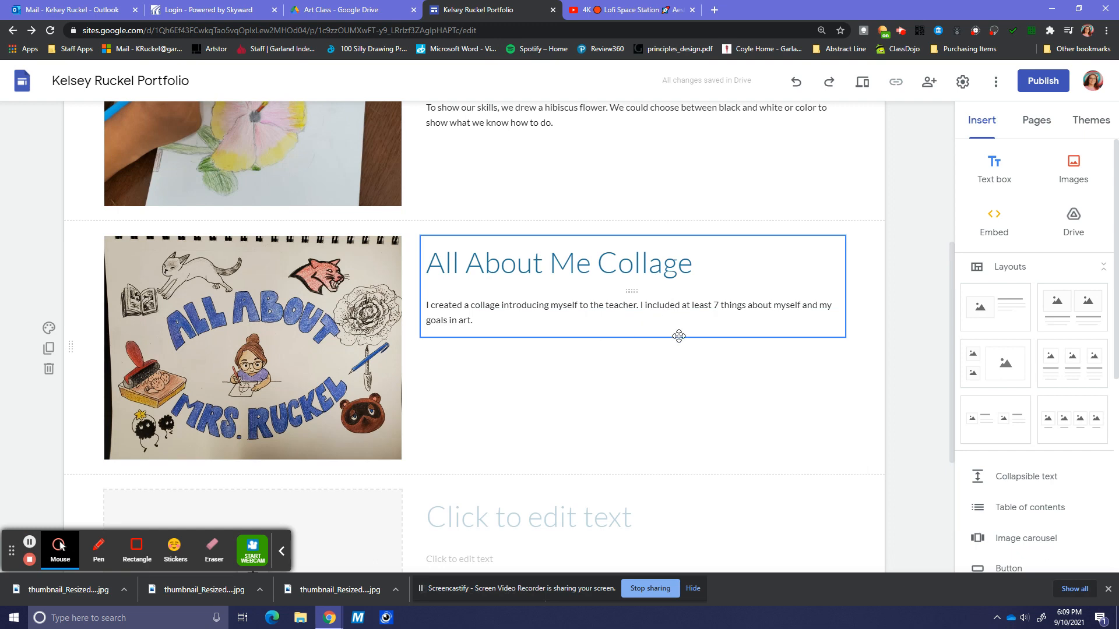
pyautogui.scroll(-4, 678, 344)
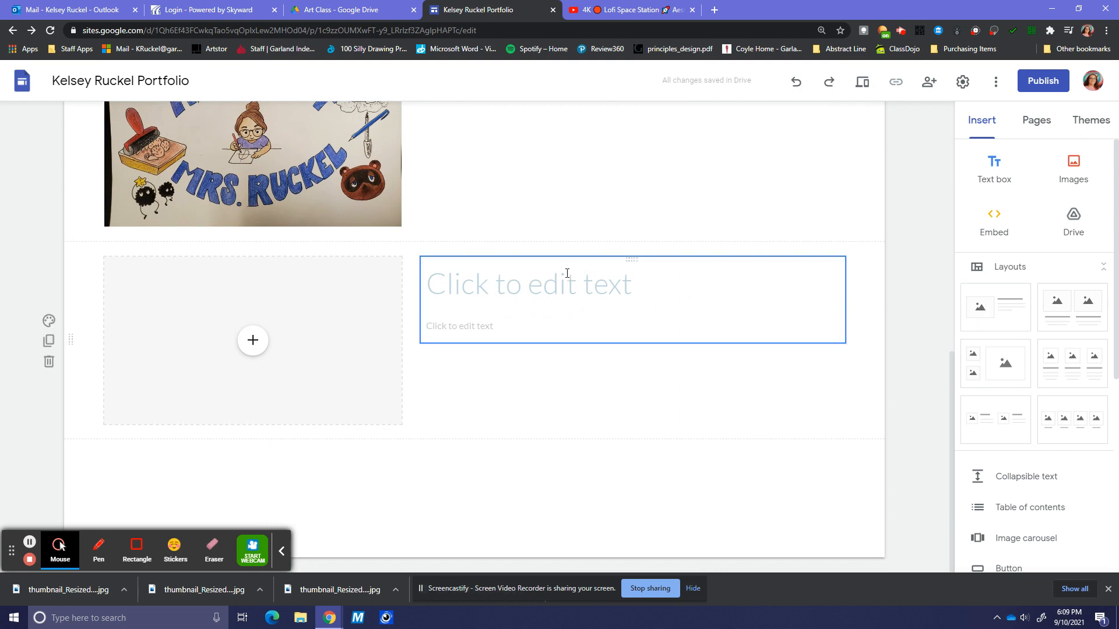
# - Title the third section, retyping from 'Abstract Line' and 'Zentangle Doodle' to 'Ahh!! Line Monster'
pyautogui.click(507, 287)
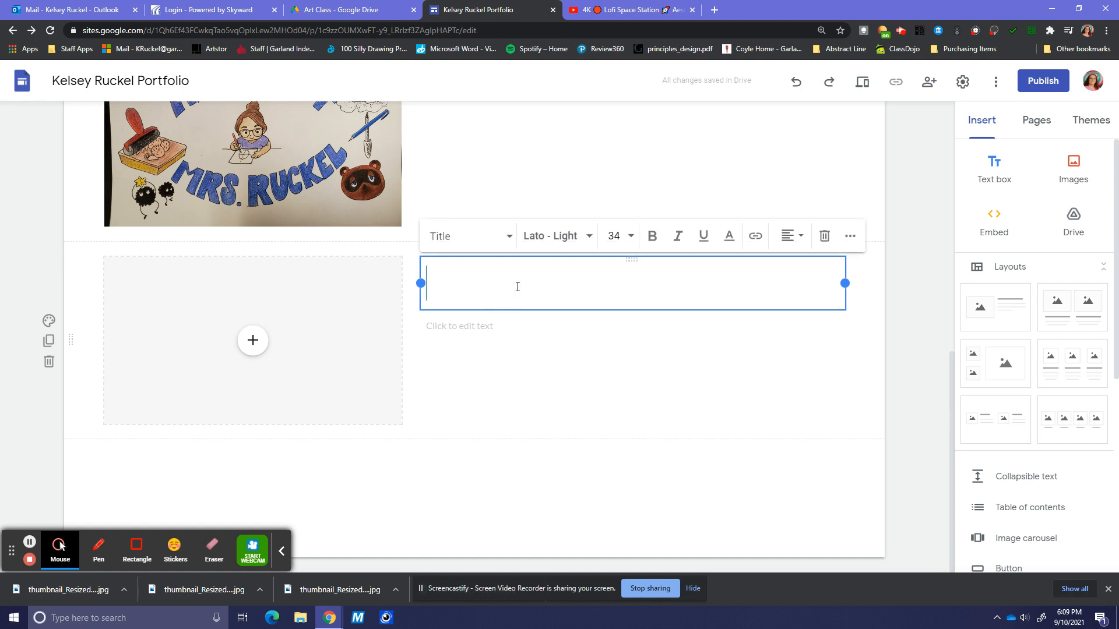
pyautogui.write('Abs')
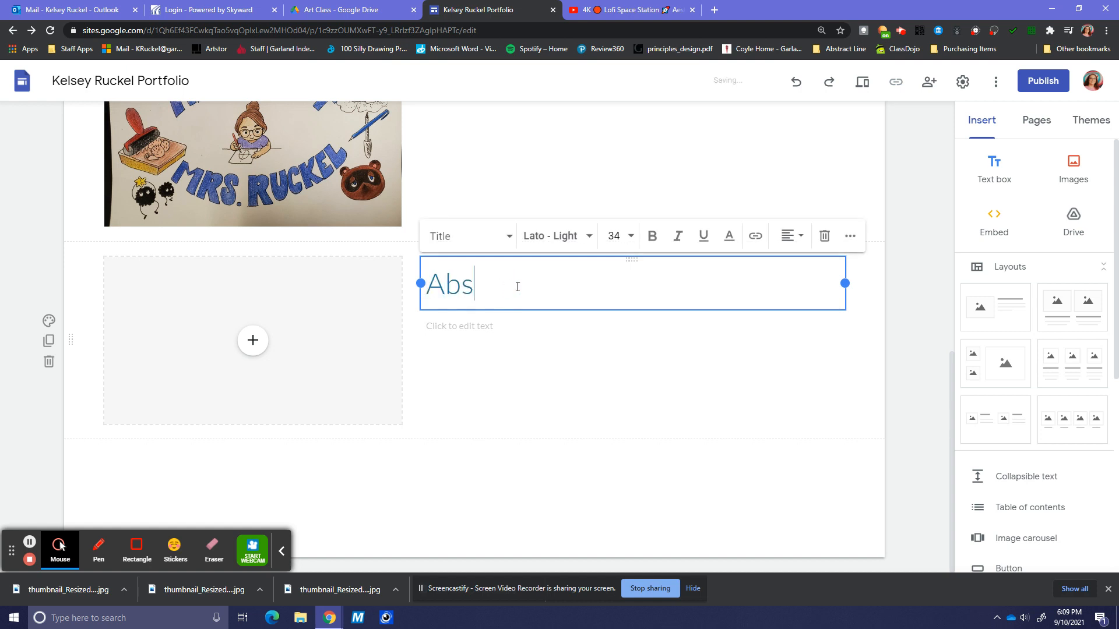
pyautogui.write('tract Line')
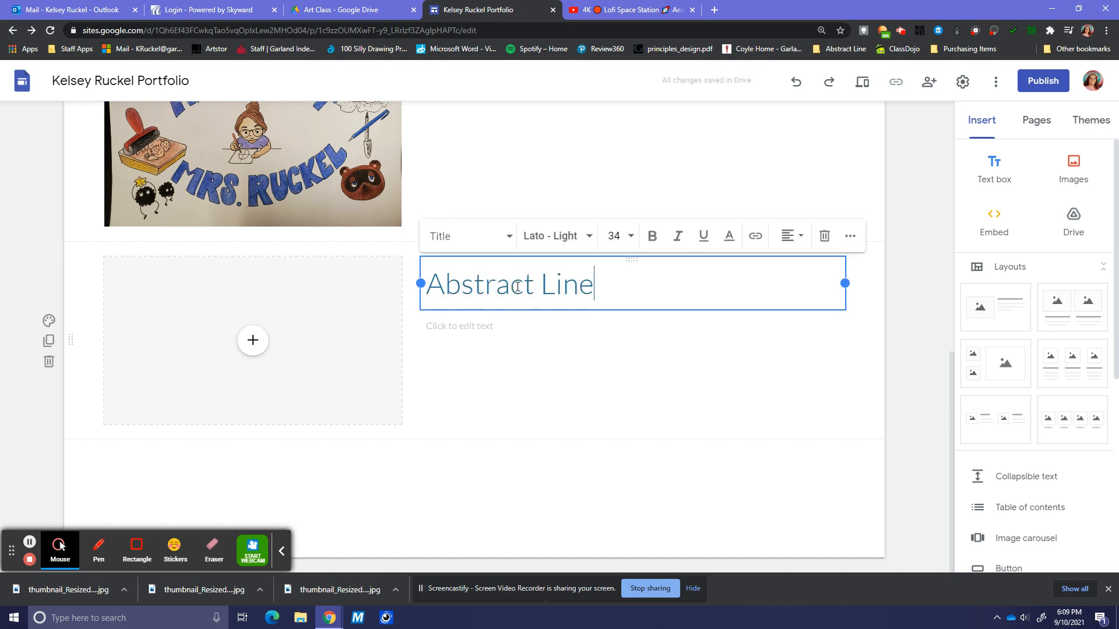
pyautogui.moveTo(610, 286); pyautogui.dragTo(443, 270)
pyautogui.write('Ze')
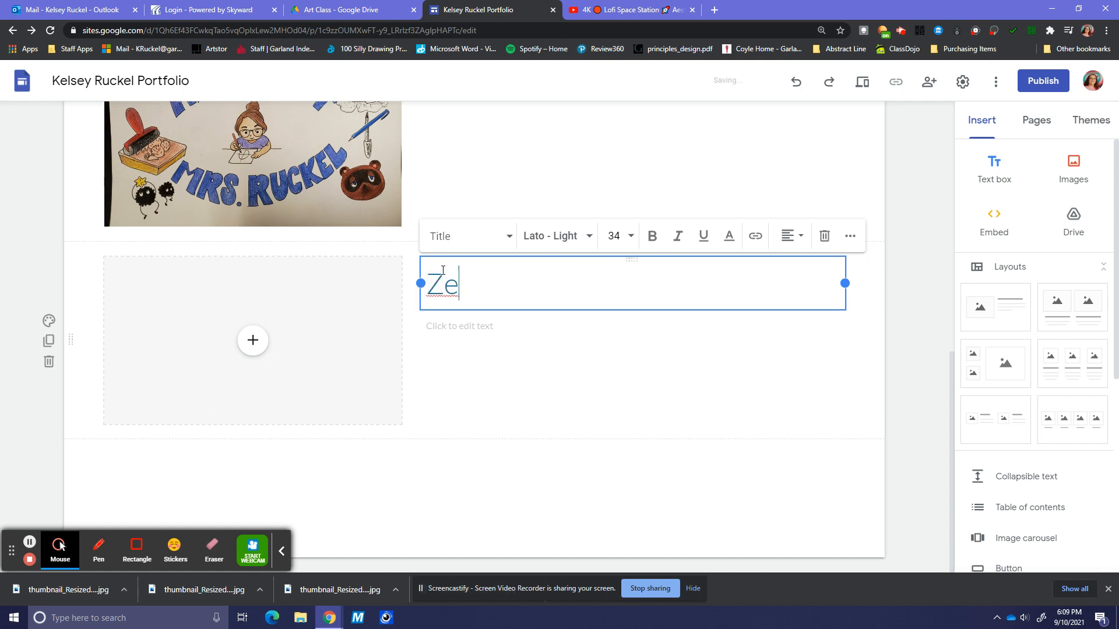
pyautogui.write('ntangle Doodle')
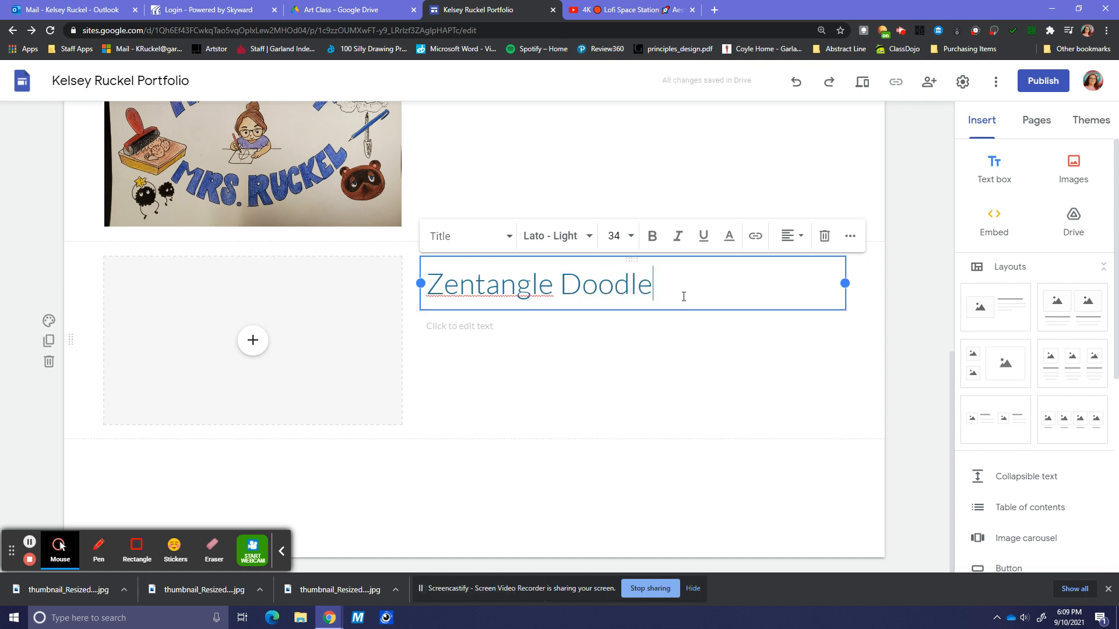
pyautogui.moveTo(676, 289); pyautogui.dragTo(427, 285)
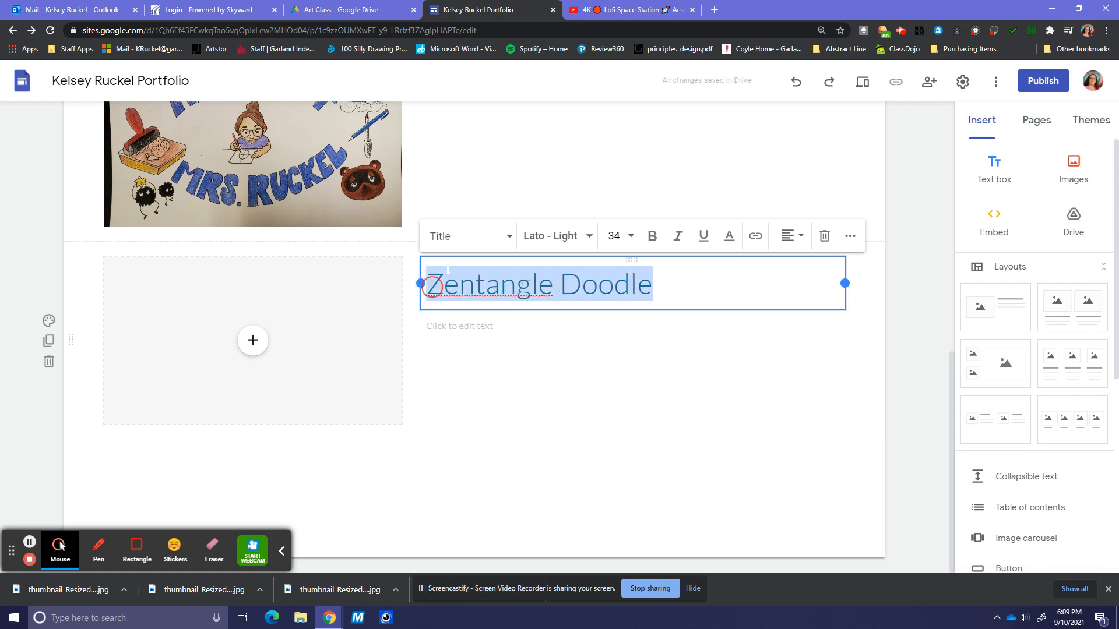
pyautogui.write('A')
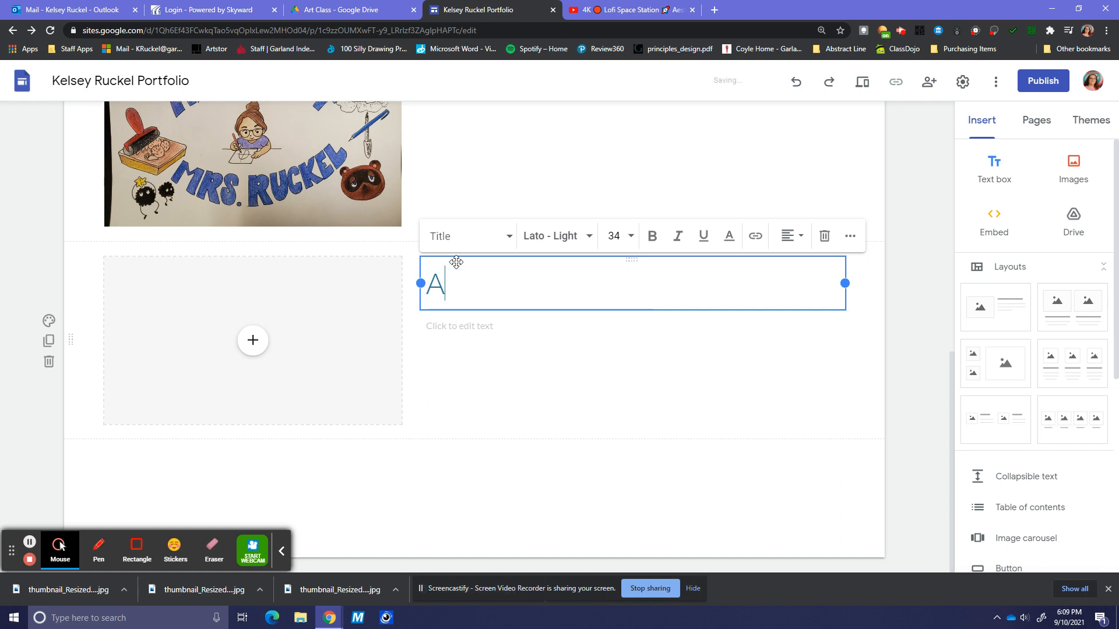
pyautogui.write('hh!! Lline')
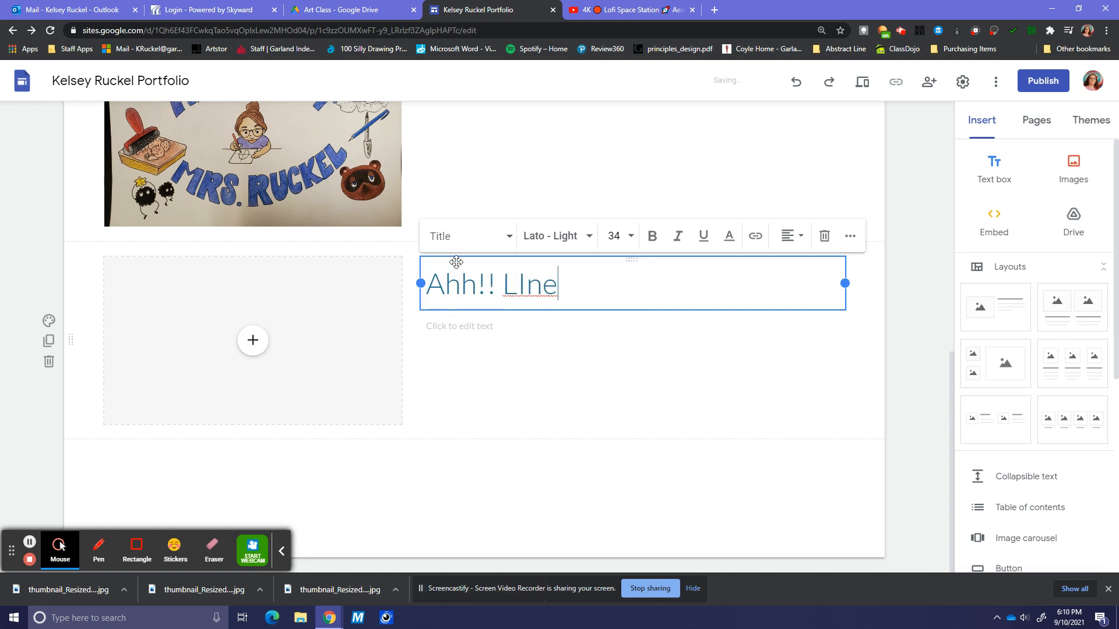
pyautogui.press('BackSpace')
pyautogui.press('BackSpace')
pyautogui.press('BackSpace')
pyautogui.press('BackSpace')
pyautogui.write('ine Monster')
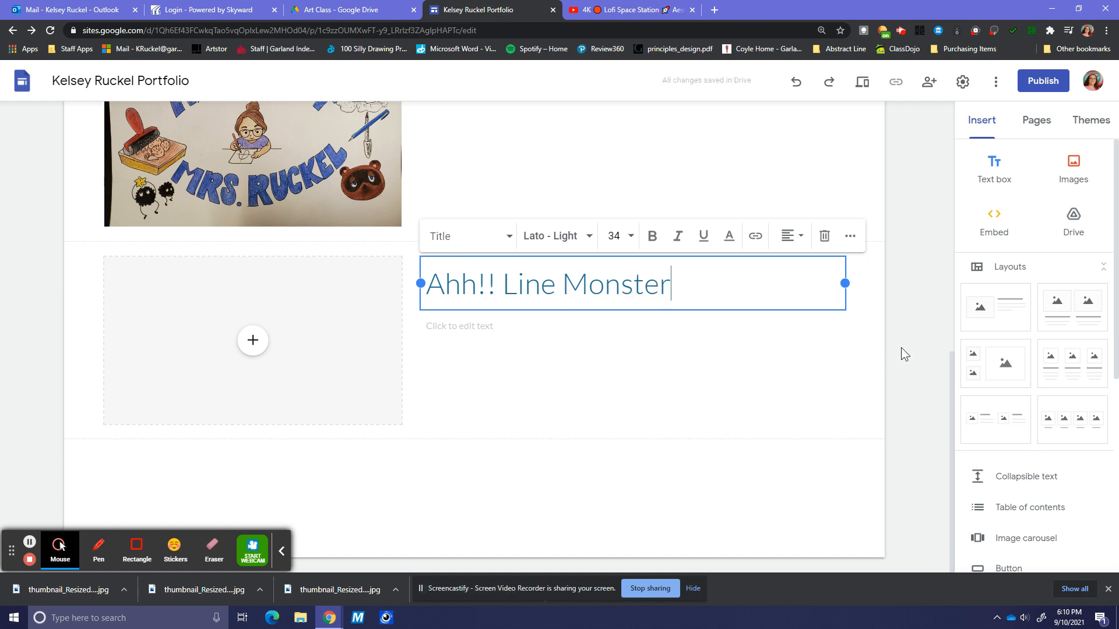
pyautogui.click(903, 307)
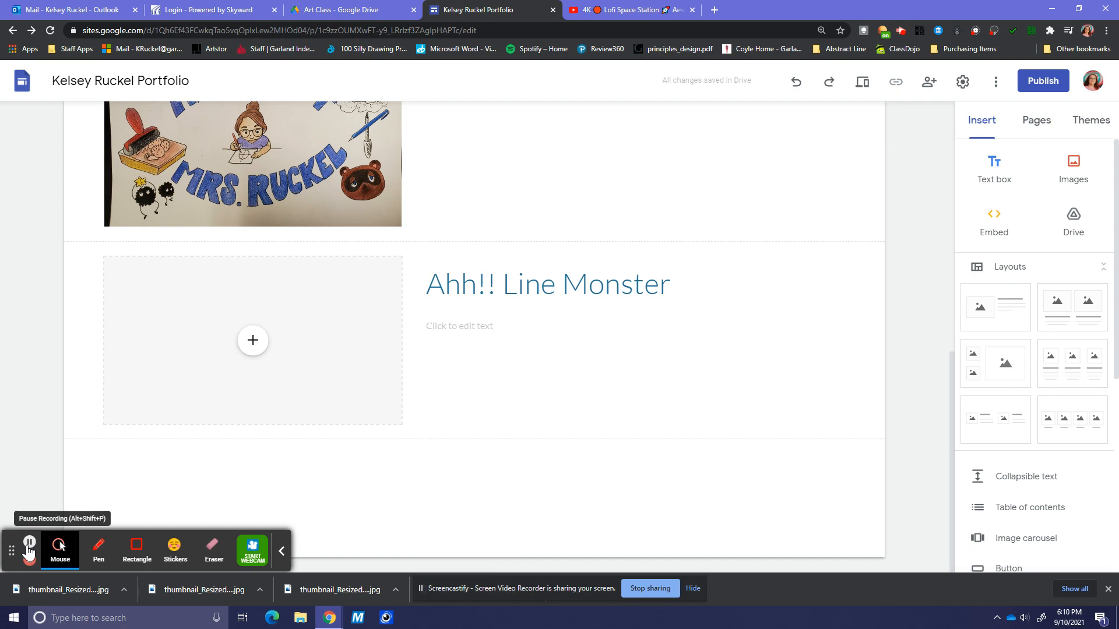
# - Select the zentangle drawing image in the new Zentangle Doodle section
pyautogui.click(29, 542)
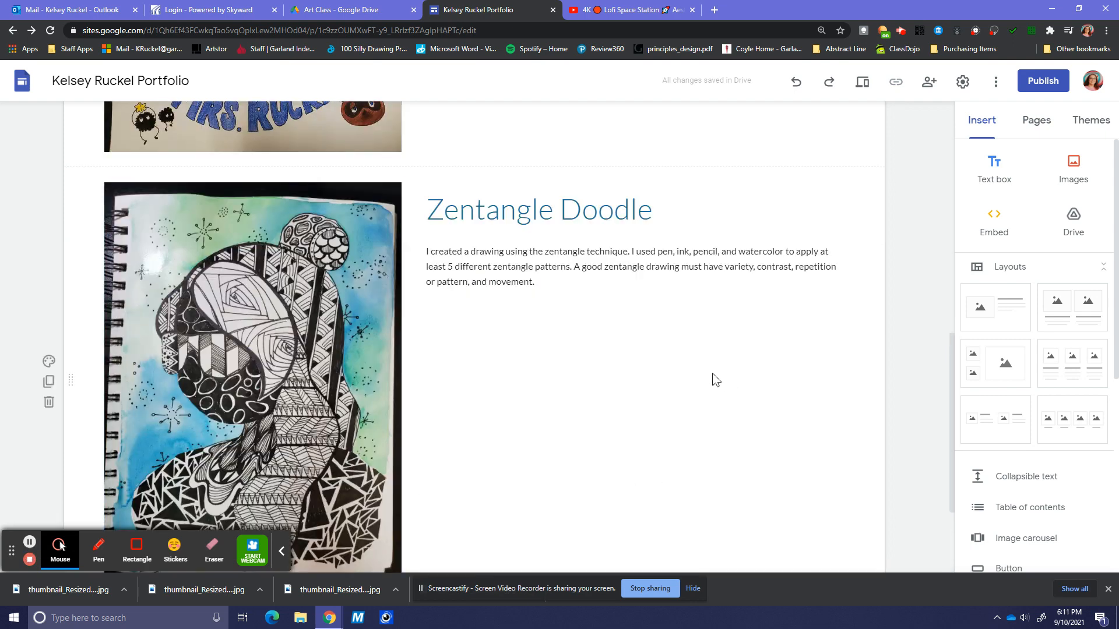
pyautogui.scroll(-1, 684, 359)
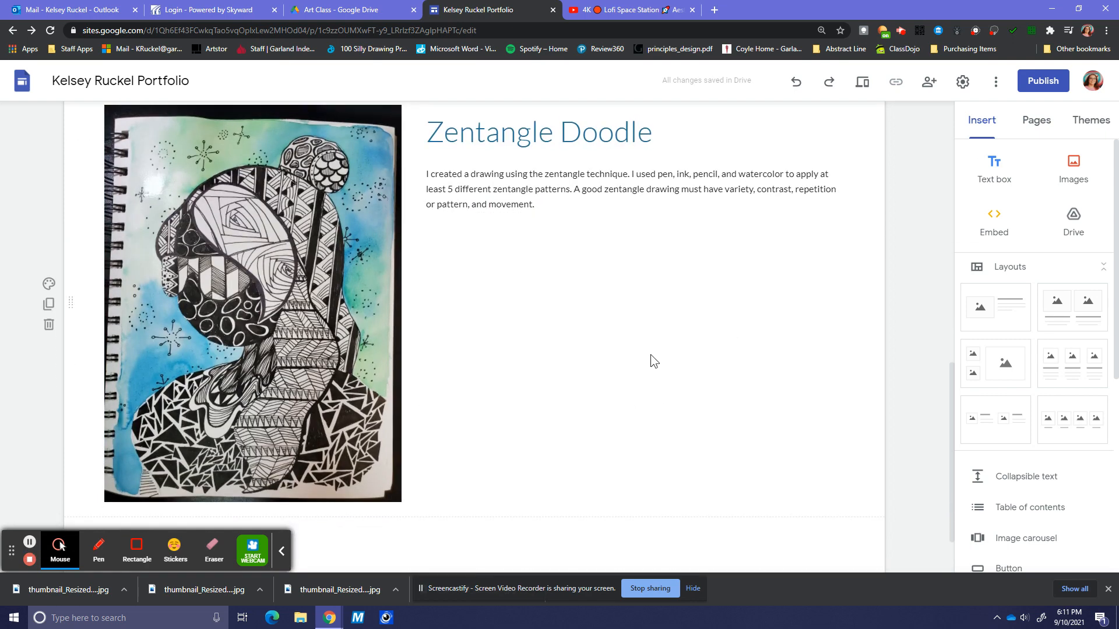
pyautogui.click(317, 273)
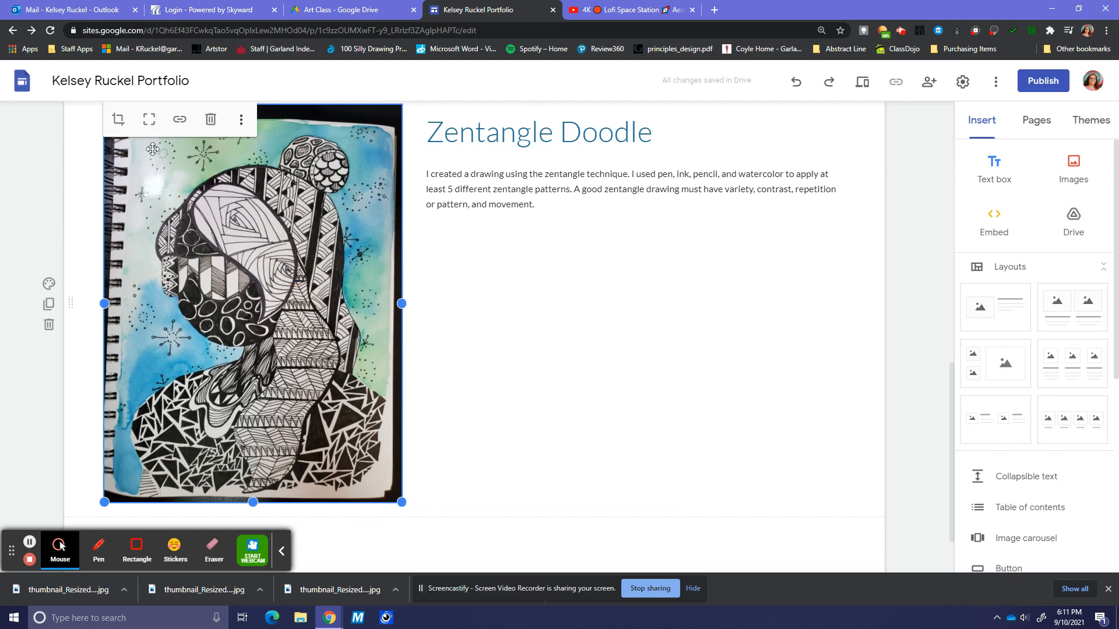
# - Crop the zentangle drawing slightly tighter with a small zoom, then return to the page top
pyautogui.click(120, 122)
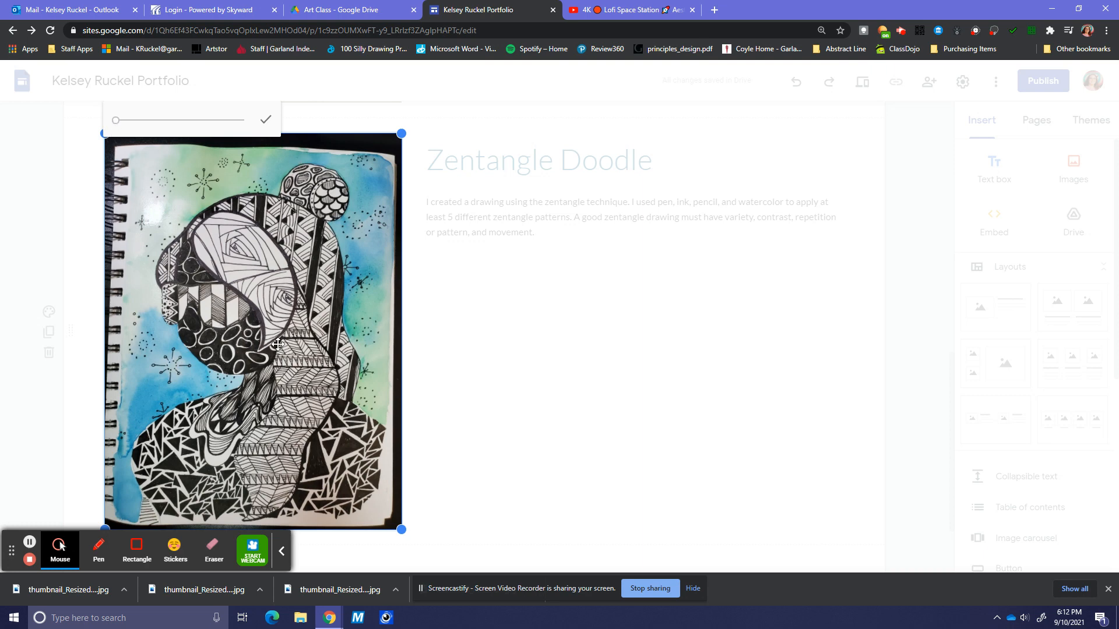
pyautogui.click(117, 121)
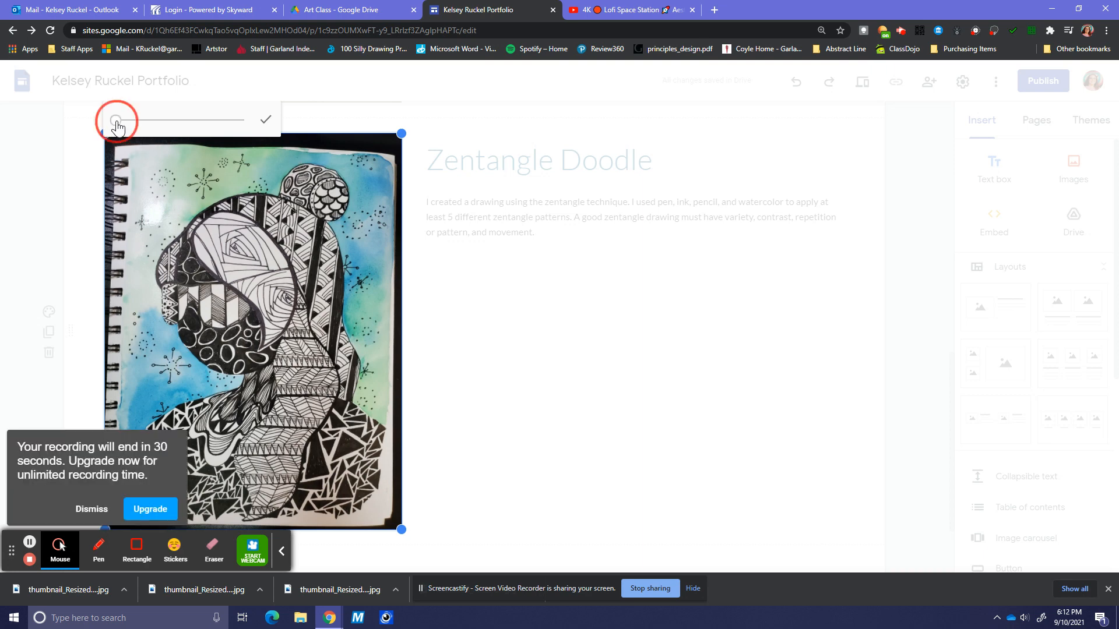
pyautogui.moveTo(118, 127); pyautogui.dragTo(119, 127)
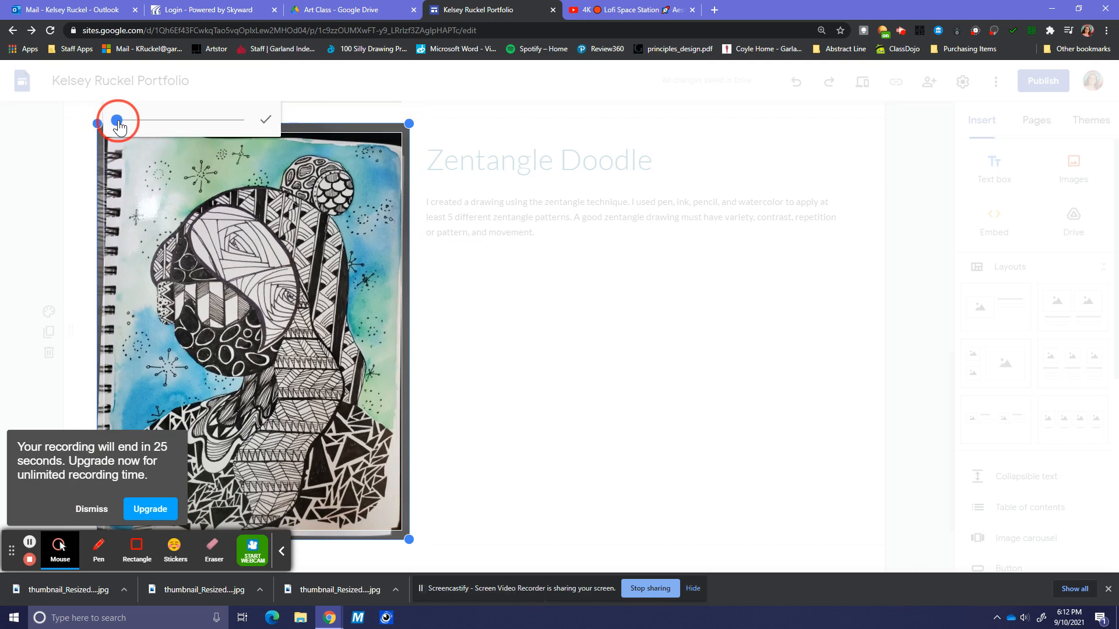
pyautogui.click(268, 122)
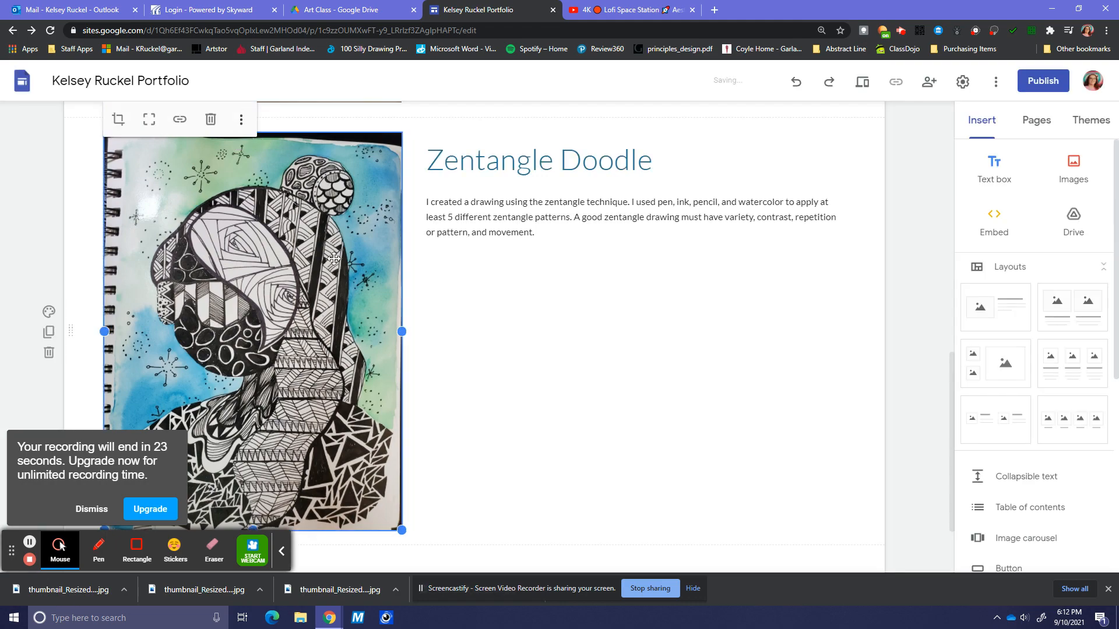
pyautogui.click(93, 509)
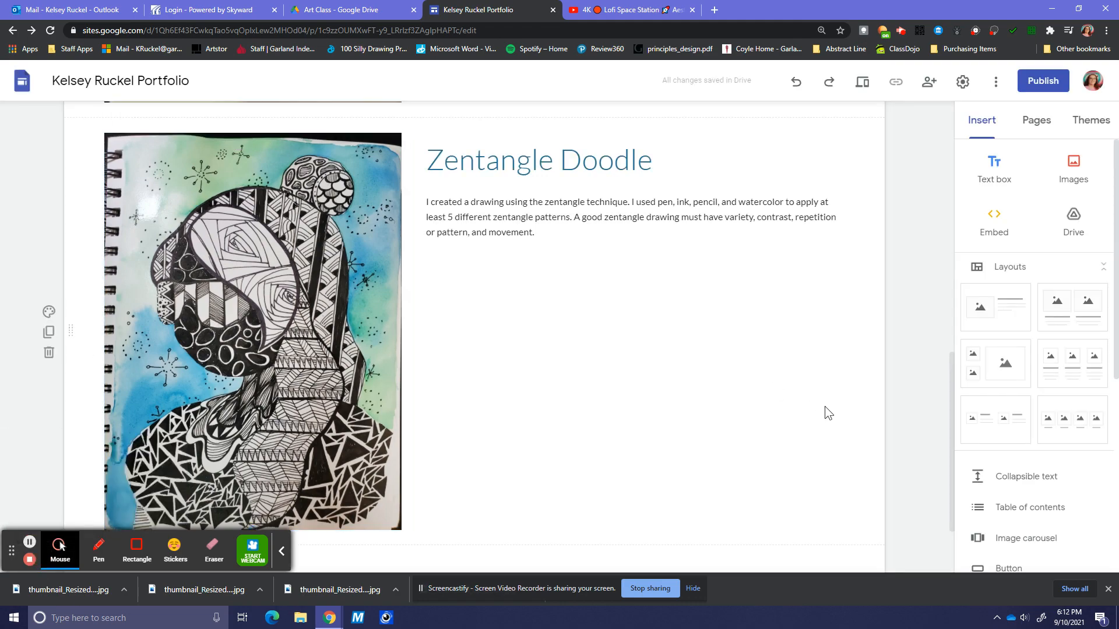
pyautogui.scroll(11, 824, 407)
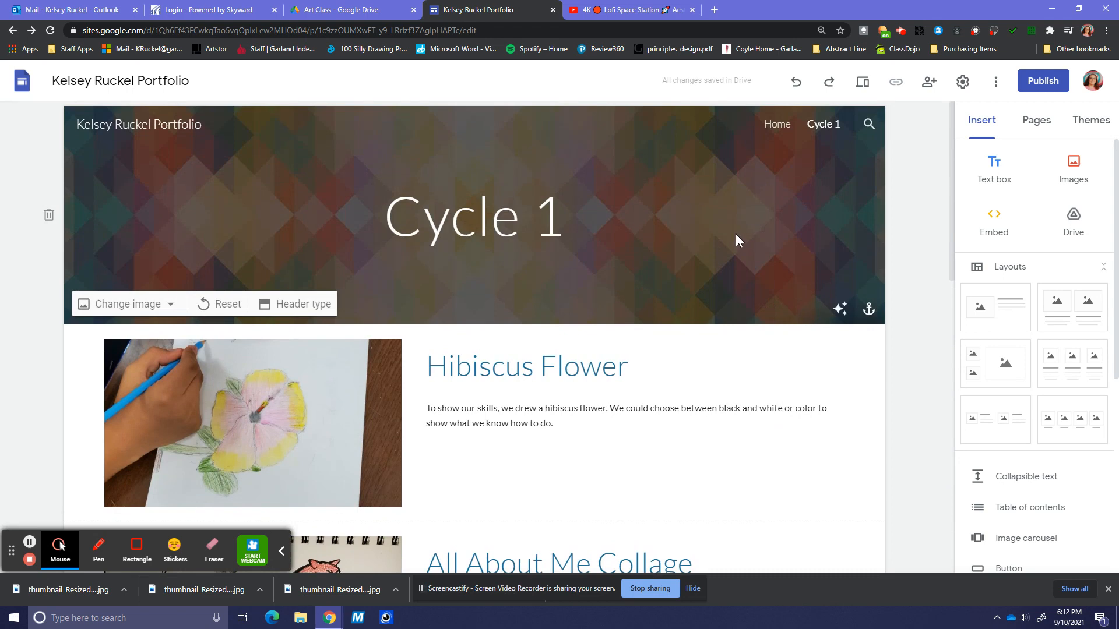